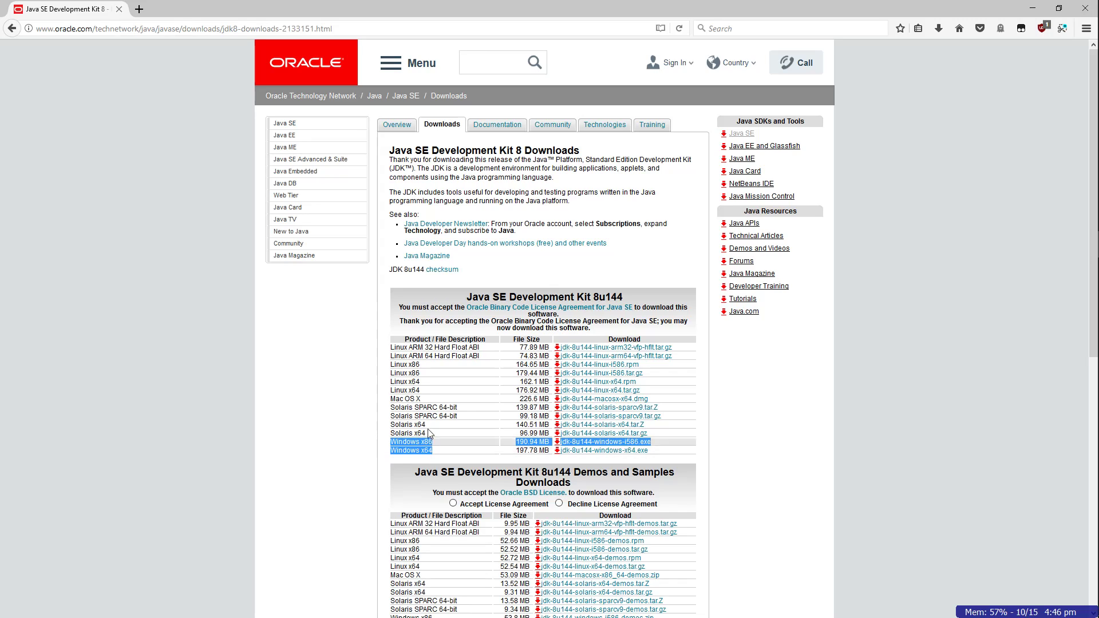
{"action": "left_click_drag", "start_coordinate": [426, 404], "coordinate": [387, 404]}
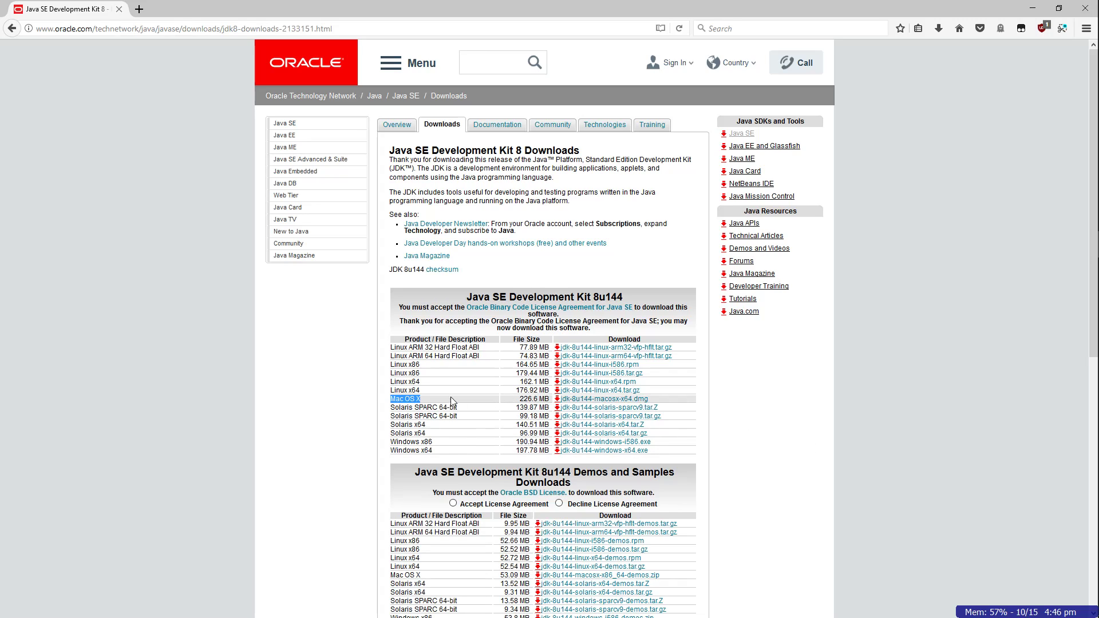
{"action": "left_click_drag", "start_coordinate": [391, 442], "coordinate": [682, 454]}
{"action": "left_click", "coordinate": [680, 455]}
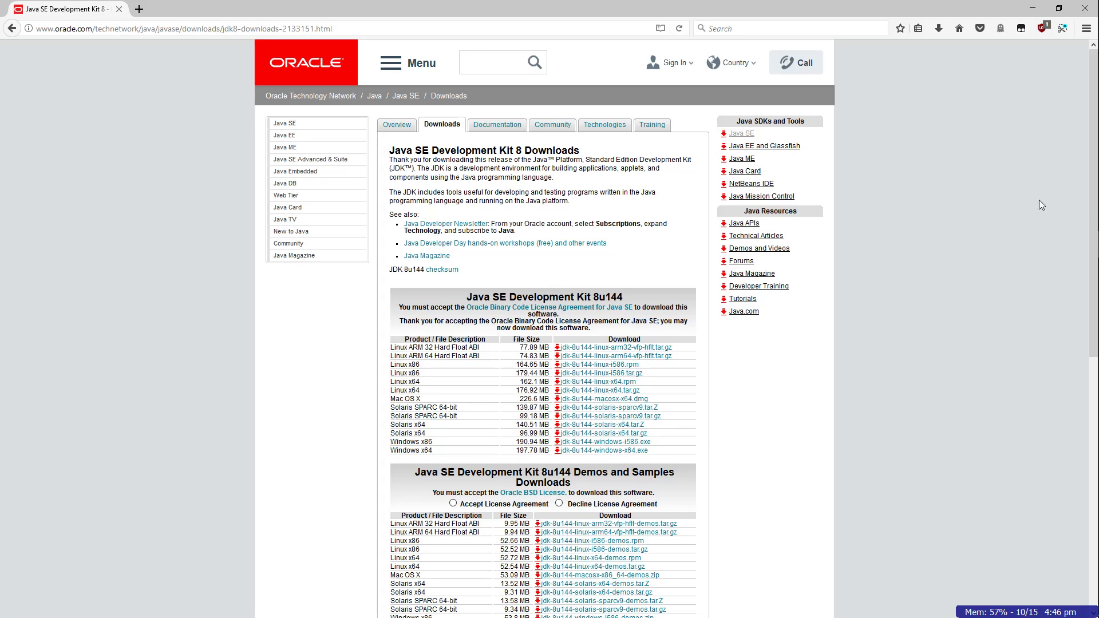
{"action": "left_click_drag", "start_coordinate": [434, 451], "coordinate": [397, 451]}
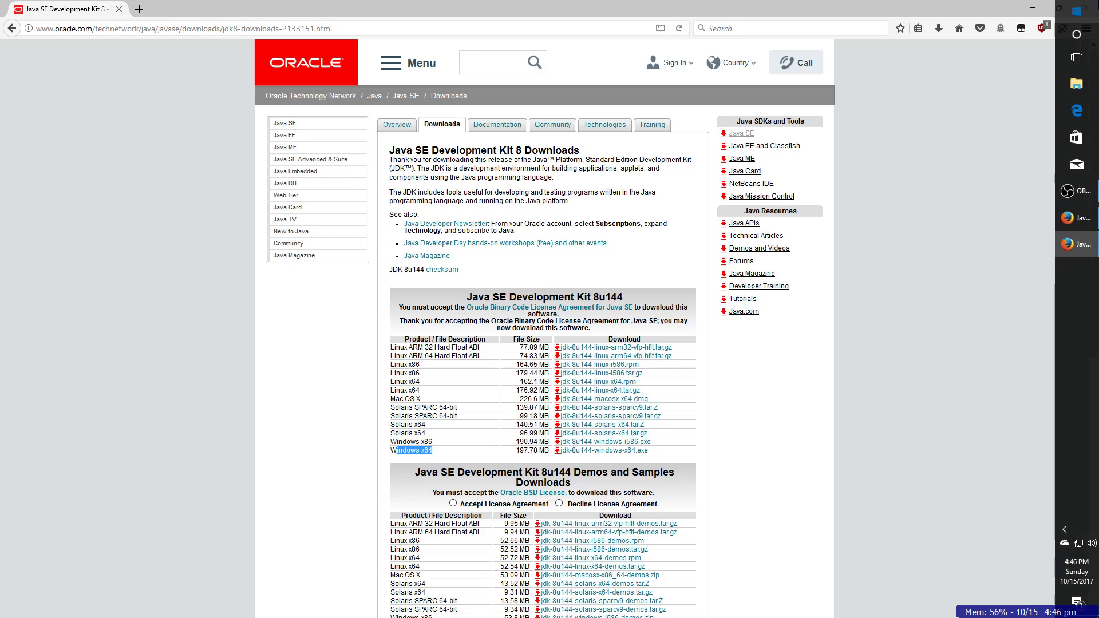
Run dxdiag to check whether the operating system is 64-bit, and close the DirectX Diagnostic Tool
{"action": "left_click", "coordinate": [1074, 13]}
{"action": "type", "text": "dx"}
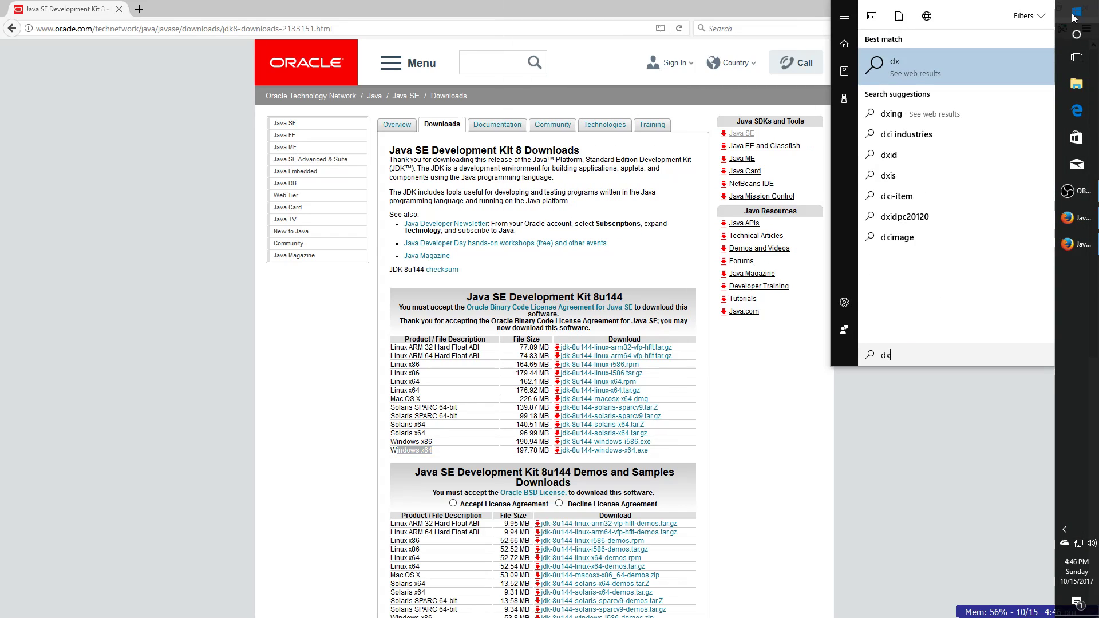
{"action": "type", "text": "diag"}
{"action": "key", "text": "Return"}
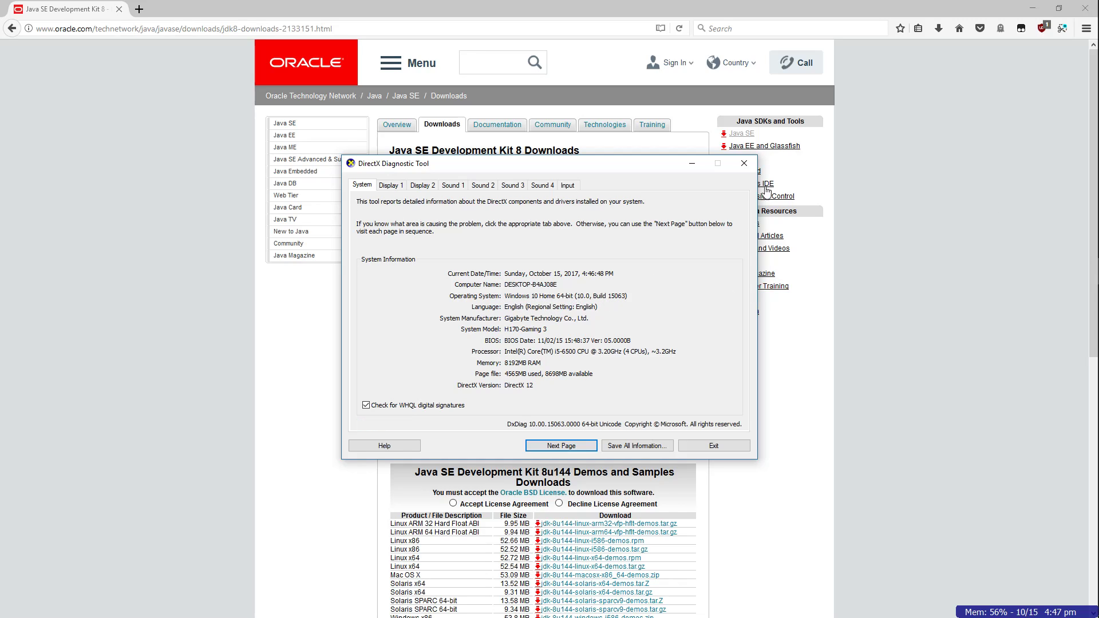
{"action": "left_click", "coordinate": [744, 163]}
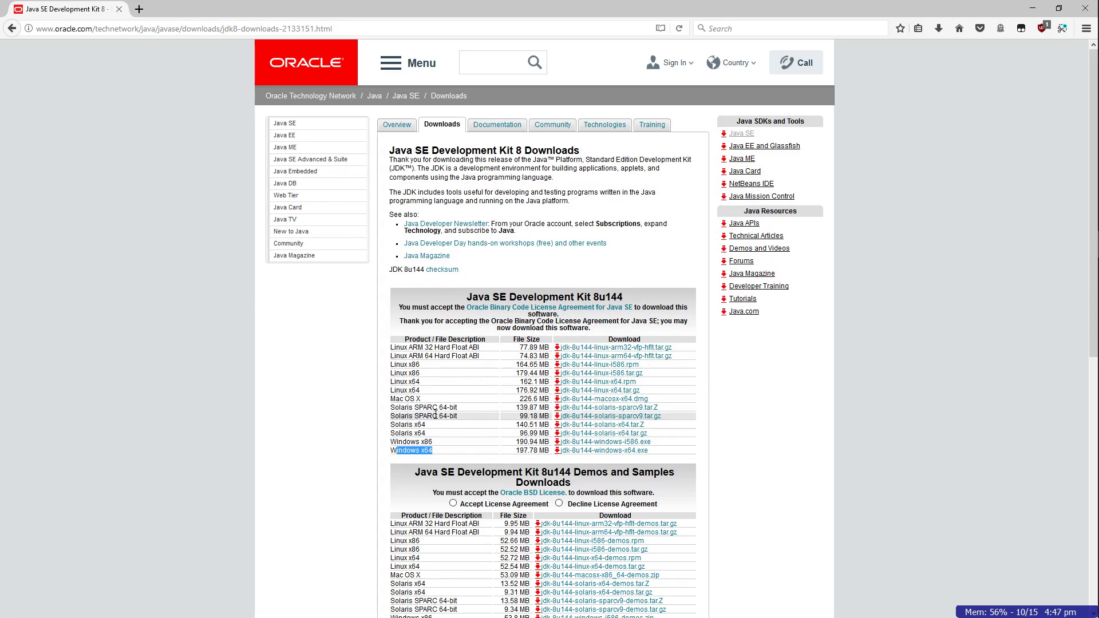
Download the Windows x64 build of JDK 8u144 and save jdk-8u144-windows-x64.exe
{"action": "triple_click", "coordinate": [439, 452]}
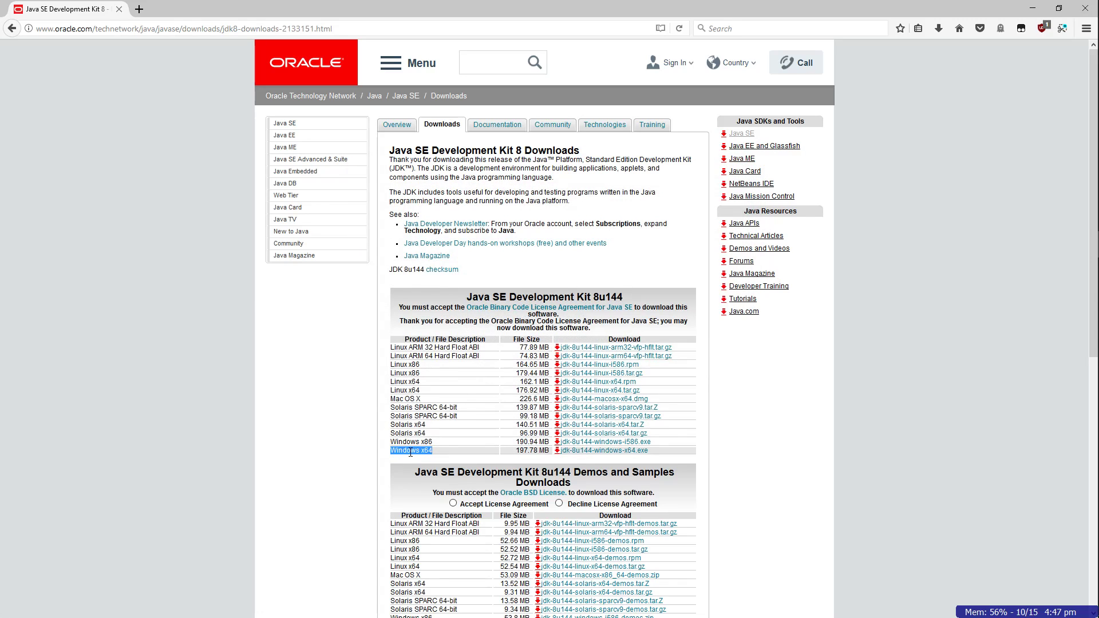
{"action": "left_click", "coordinate": [619, 459]}
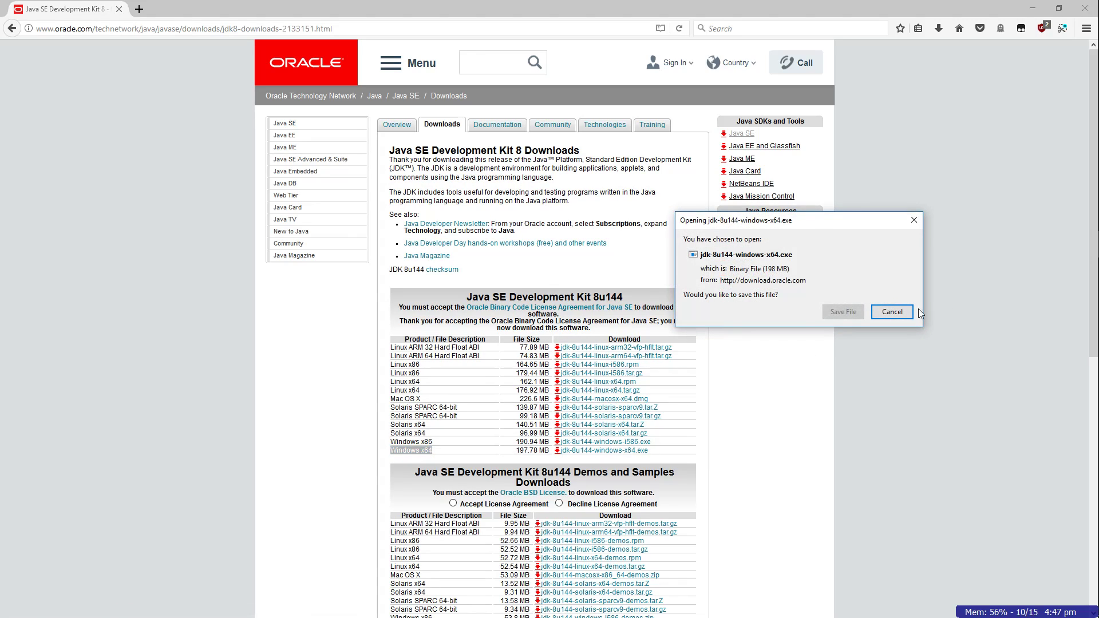
{"action": "left_click", "coordinate": [833, 313]}
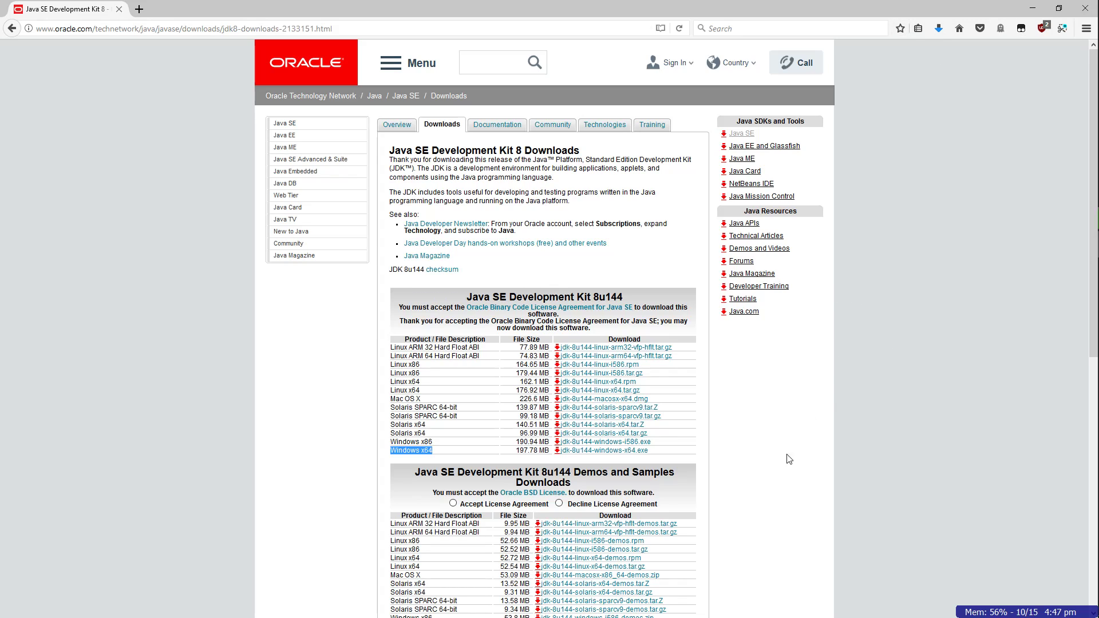
{"action": "left_click_drag", "start_coordinate": [514, 450], "coordinate": [548, 450]}
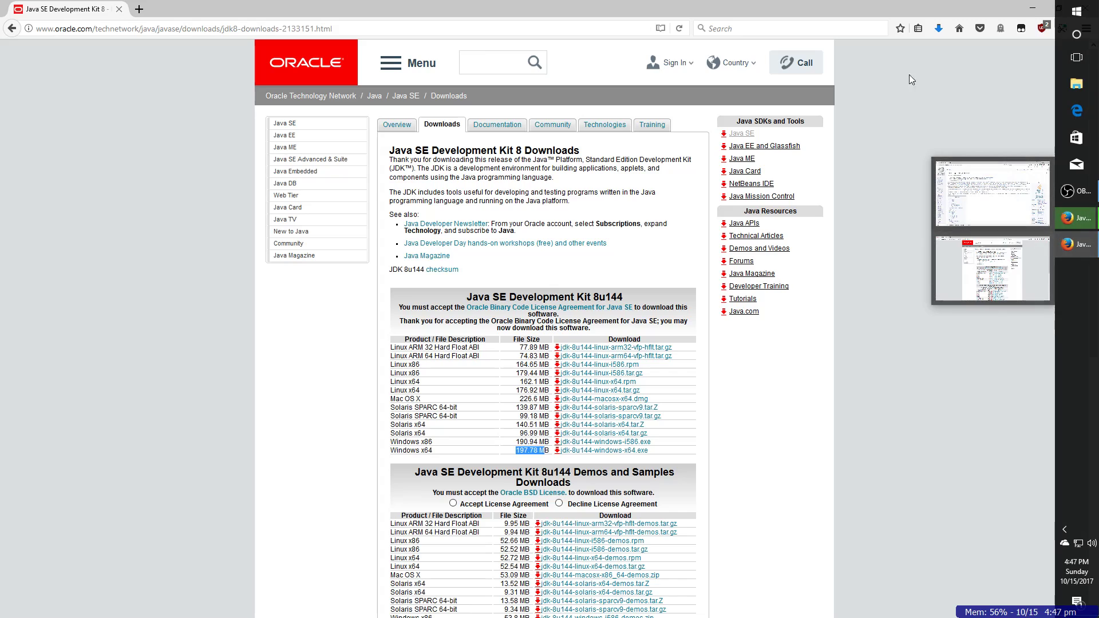
Launch the downloaded jdk-8u144-windows-x64(3).exe installer and minimize the browser window to reach the setup wizard
{"action": "left_click", "coordinate": [939, 29]}
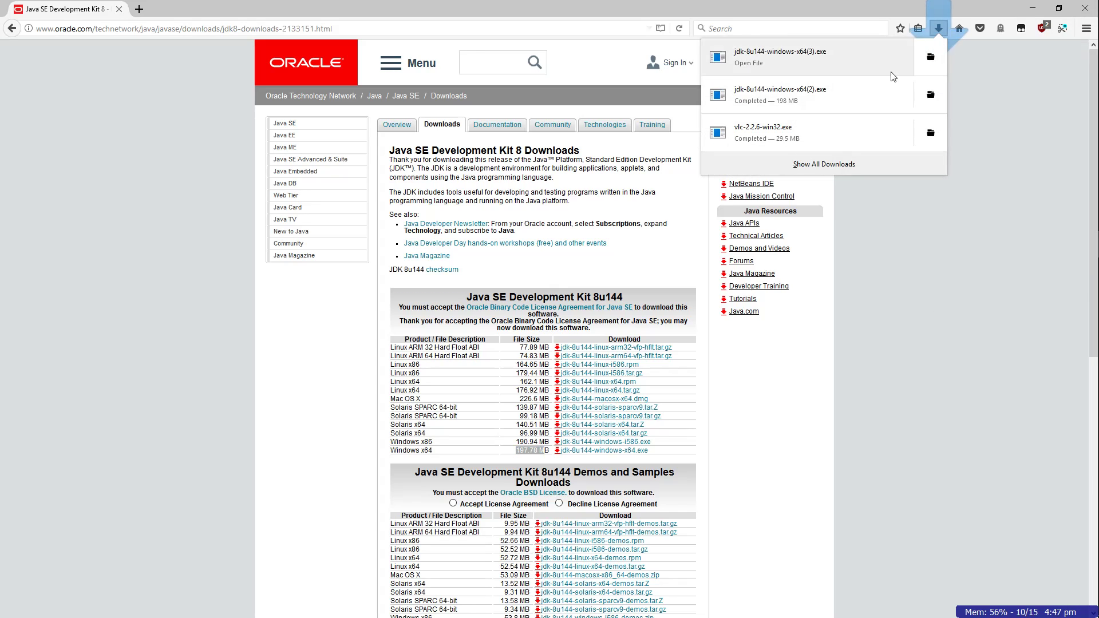
{"action": "left_click", "coordinate": [860, 55]}
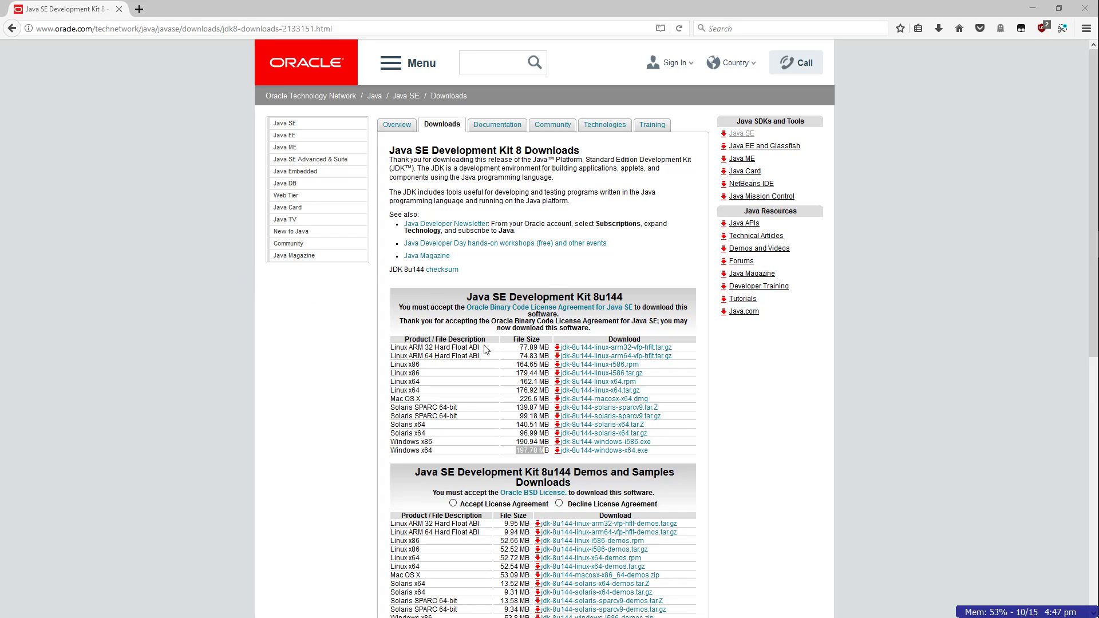
{"action": "left_click_drag", "start_coordinate": [713, 5], "coordinate": [485, 14]}
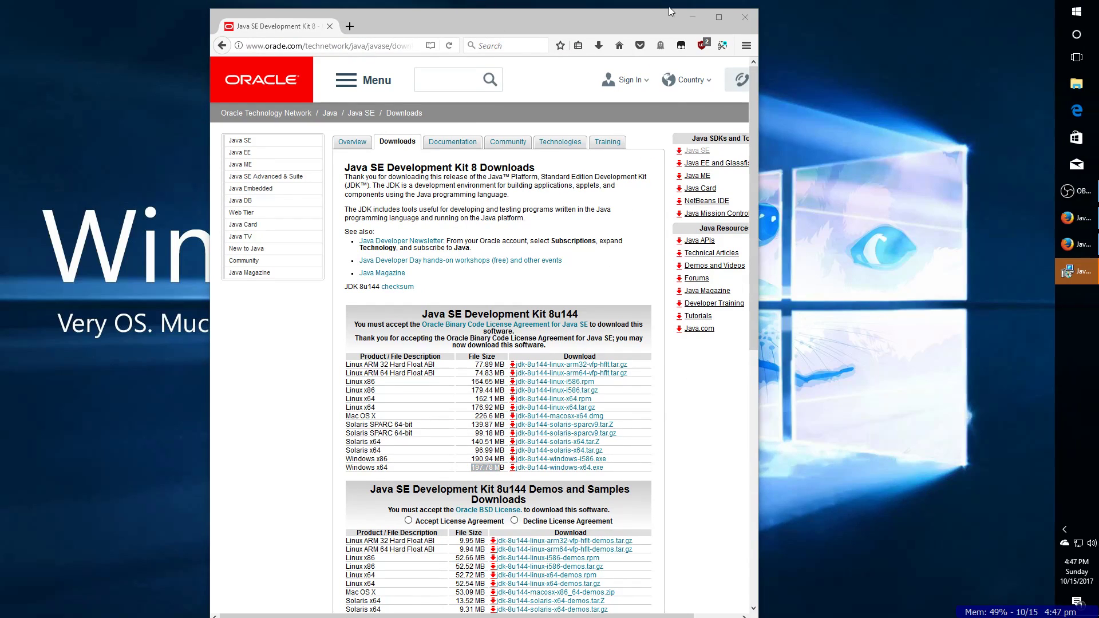
{"action": "left_click", "coordinate": [694, 13]}
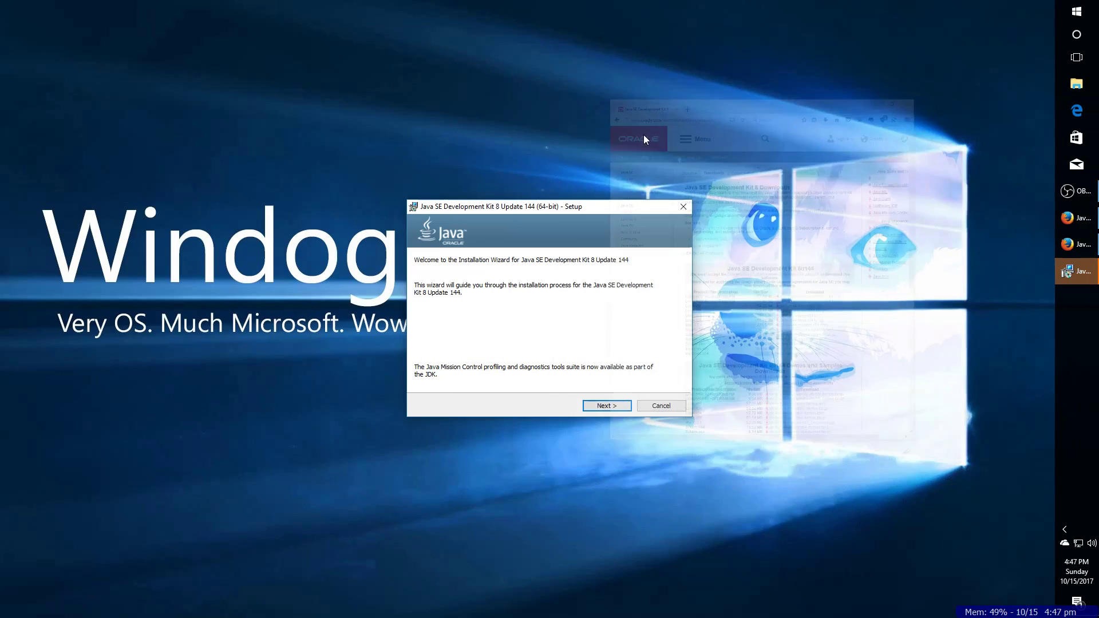
Install the JDK with the default optional features in C:\Program Files\Java\jdk1.8.0_144\
{"action": "left_click", "coordinate": [606, 408]}
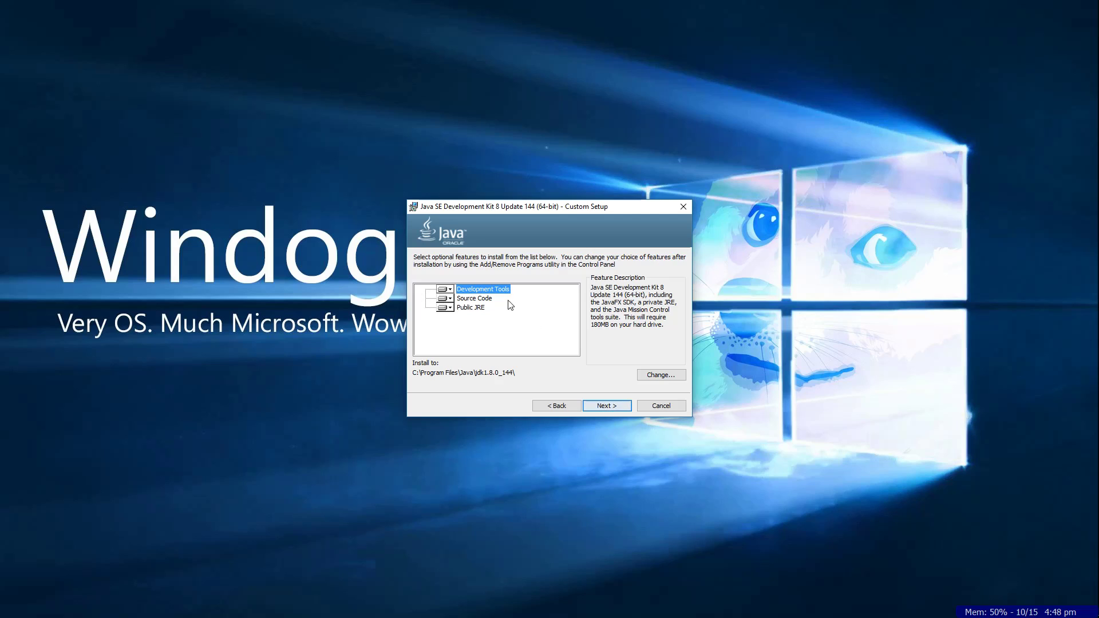
{"action": "left_click", "coordinate": [447, 298]}
{"action": "left_click", "coordinate": [448, 299]}
{"action": "left_click", "coordinate": [448, 290]}
{"action": "left_click", "coordinate": [448, 290]}
{"action": "left_click", "coordinate": [601, 406]}
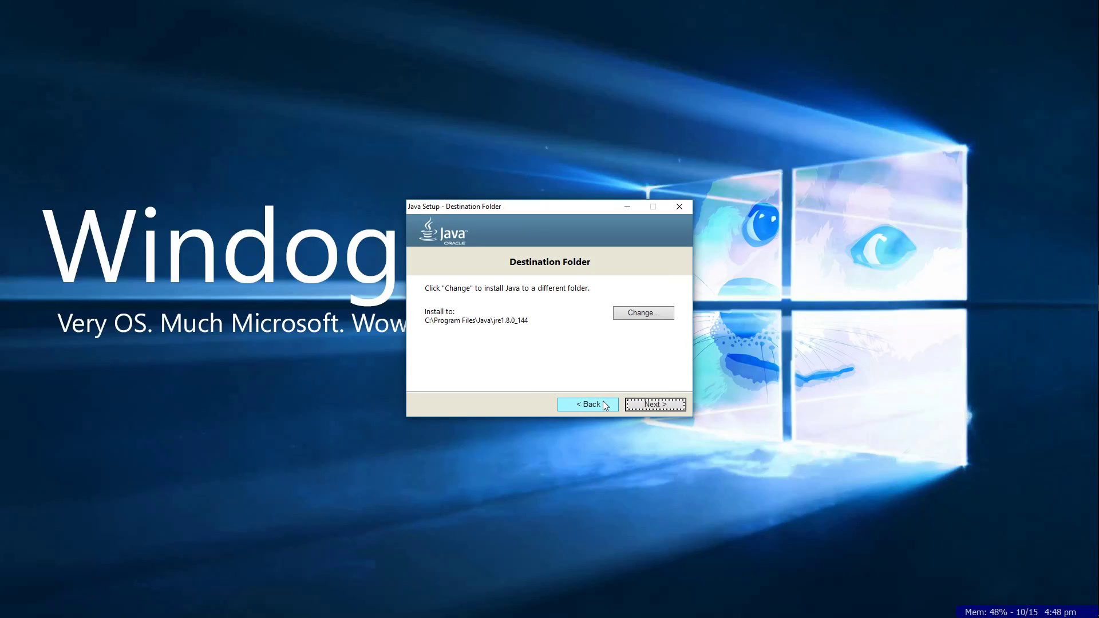
Accept C:\Program Files\Java\jre1.8.0_144 as the Java destination folder and complete the installation
{"action": "left_click", "coordinate": [429, 323]}
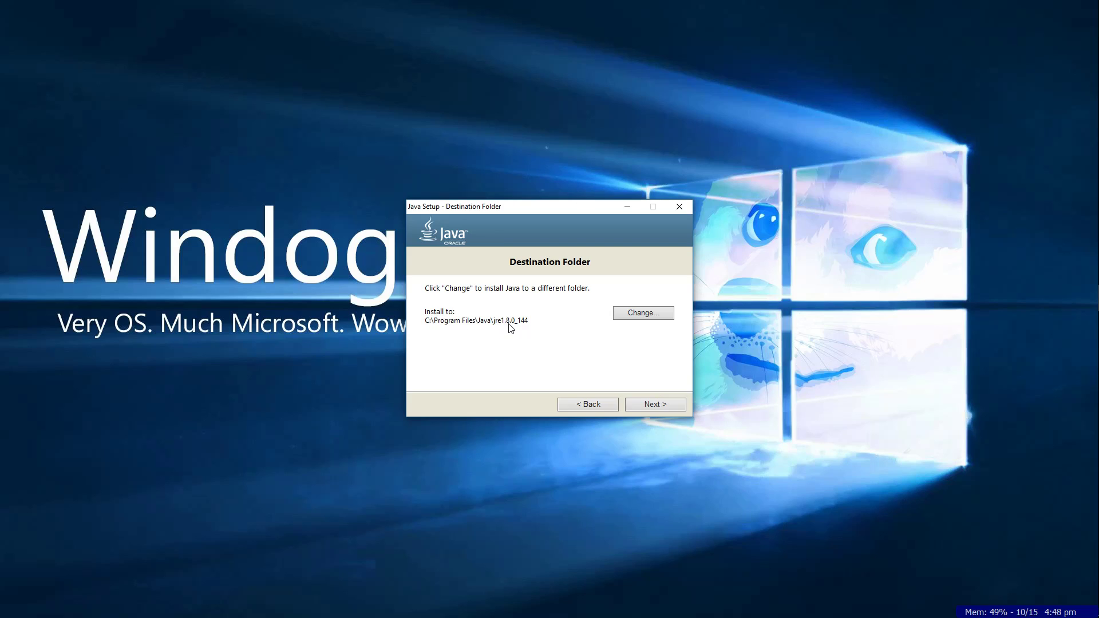
{"action": "left_click", "coordinate": [652, 405]}
{"action": "mouse_move", "coordinate": [1086, 220]}
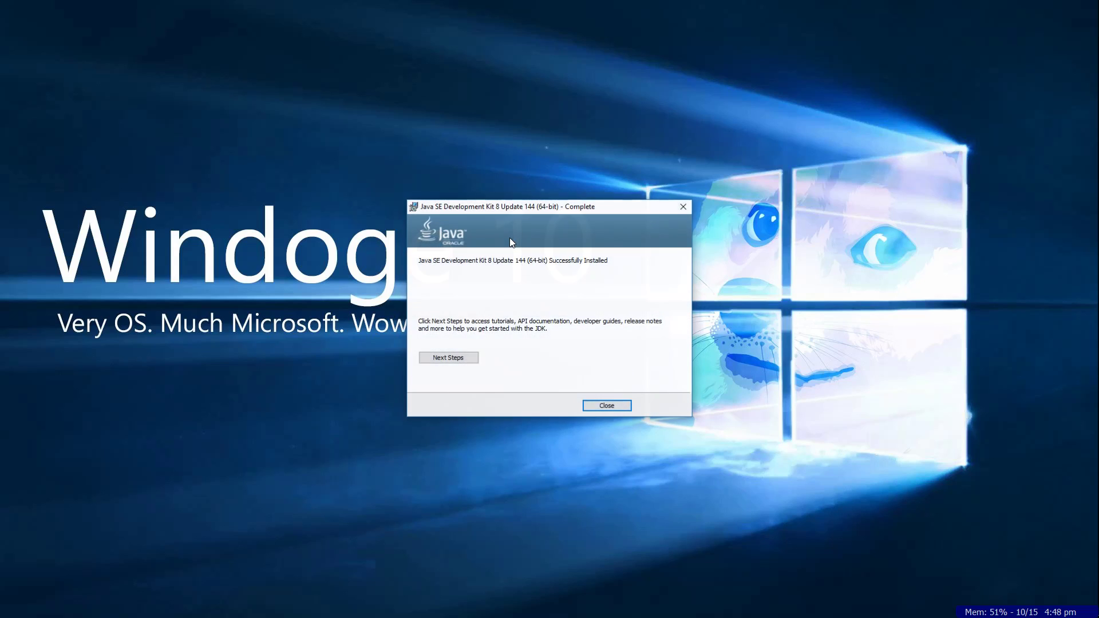
{"action": "left_click", "coordinate": [463, 358]}
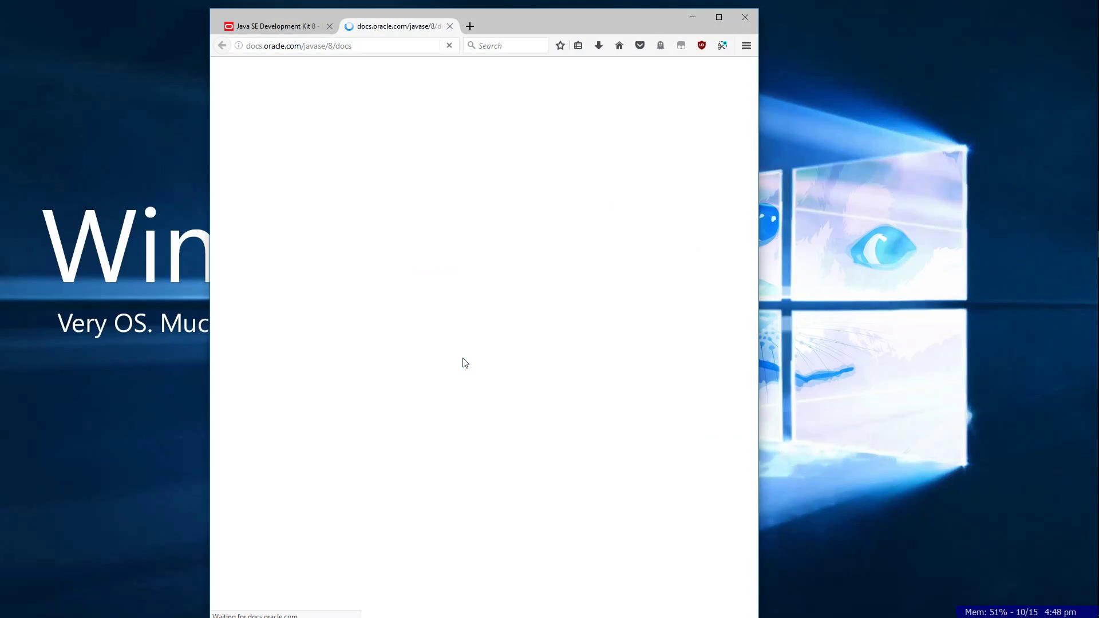
{"action": "left_click", "coordinate": [450, 27]}
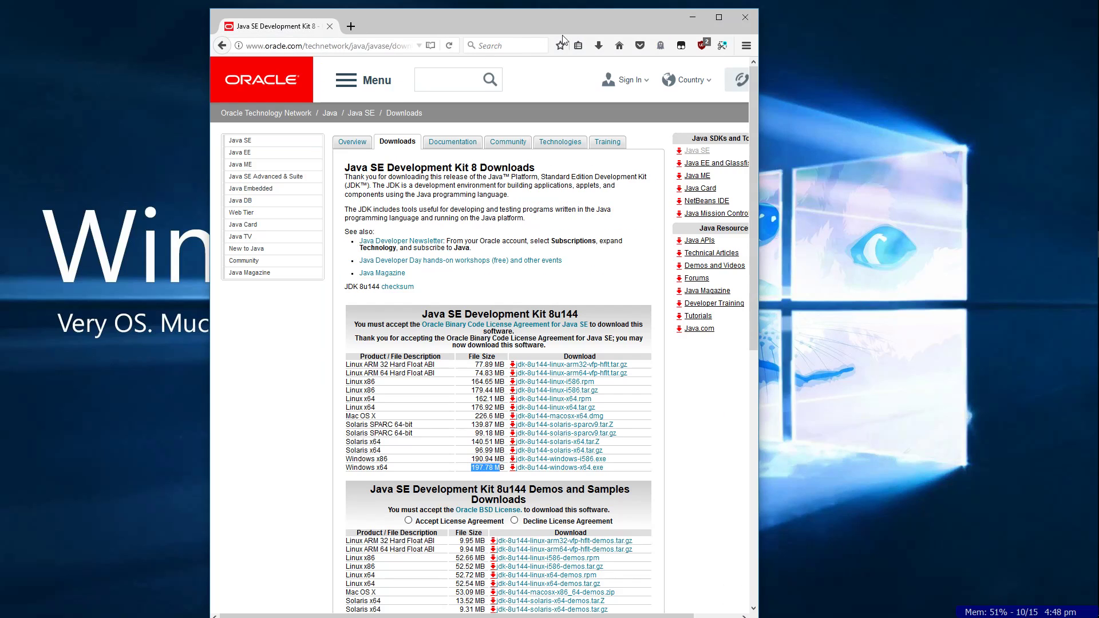
{"action": "left_click", "coordinate": [693, 17]}
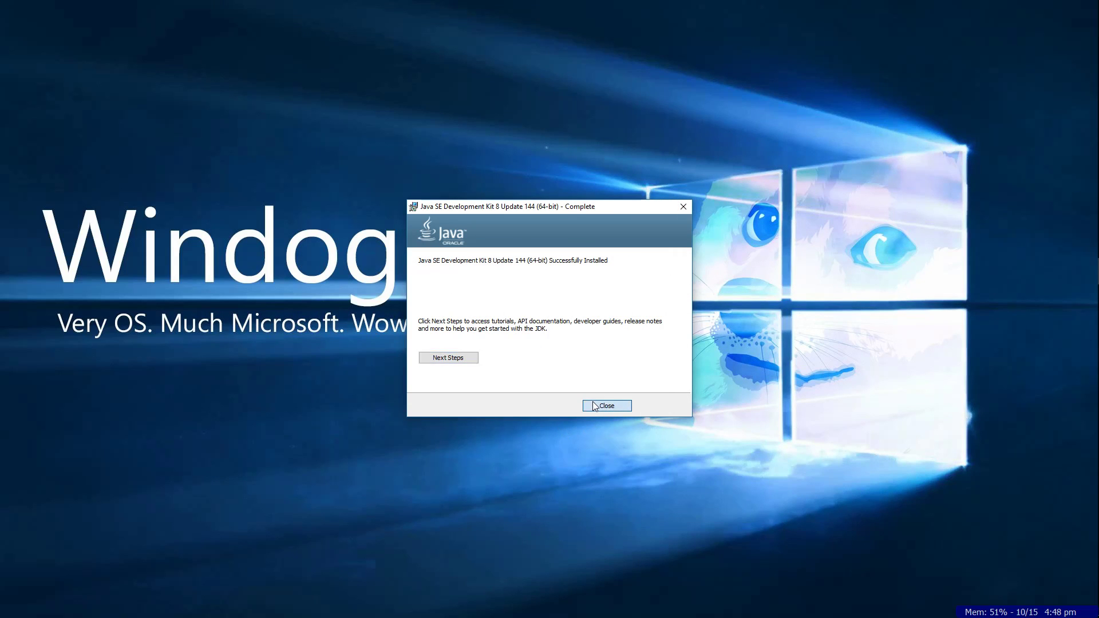
Close the finished JDK installer, search Windows for "path" and open the system environment variables settings
{"action": "left_click", "coordinate": [605, 406]}
{"action": "mouse_move", "coordinate": [1095, 4]}
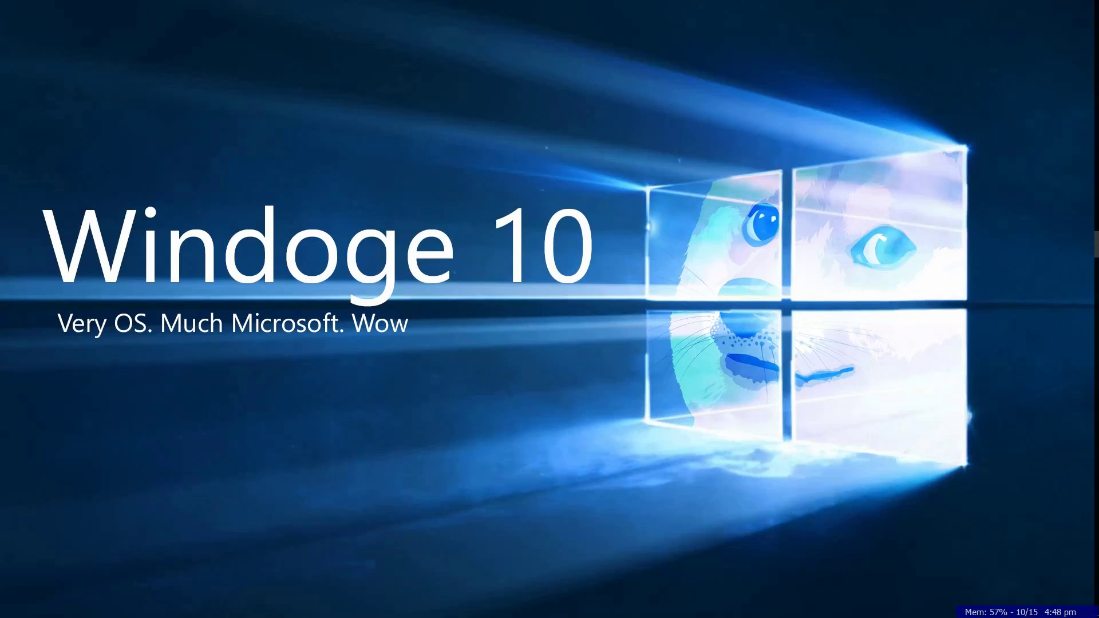
{"action": "left_click", "coordinate": [1091, 12]}
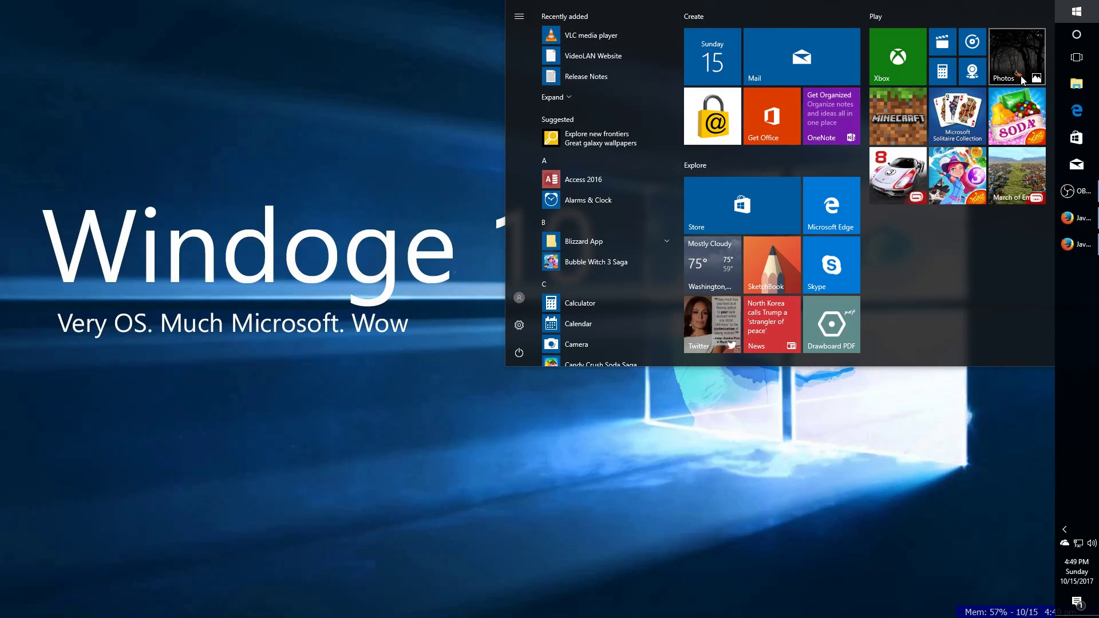
{"action": "type", "text": "path"}
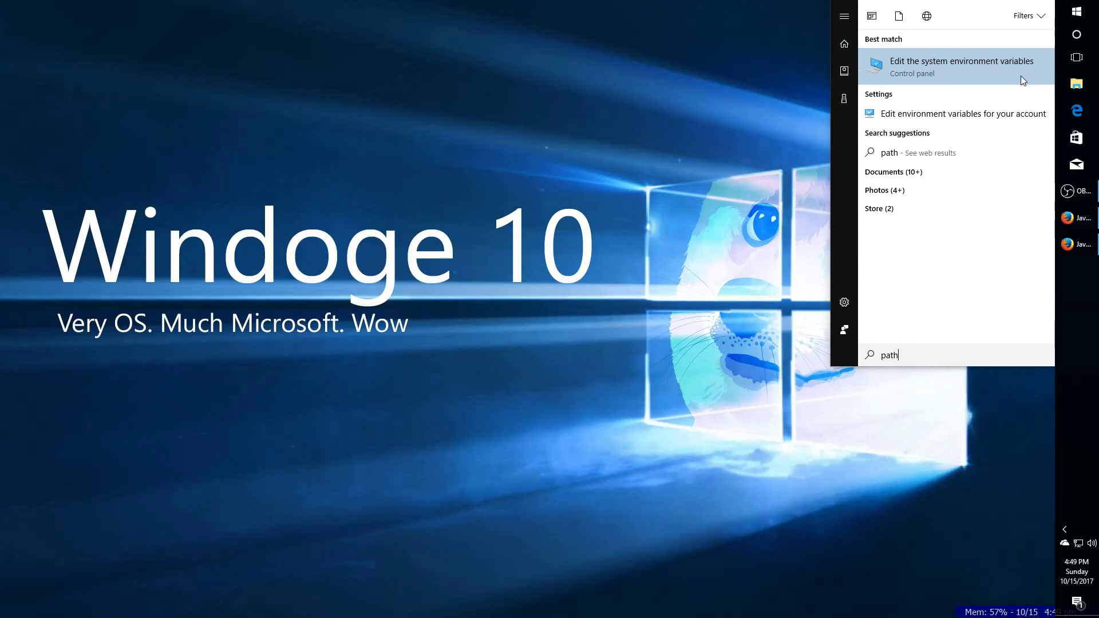
{"action": "left_click", "coordinate": [953, 90]}
{"action": "left_click", "coordinate": [1084, 8]}
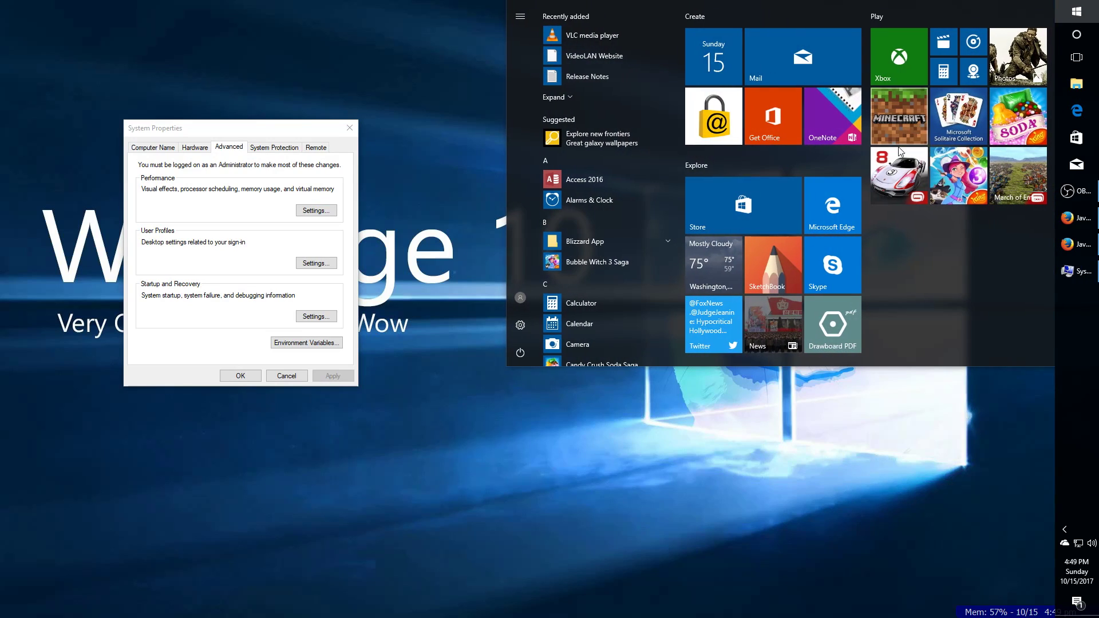
{"action": "type", "text": "path"}
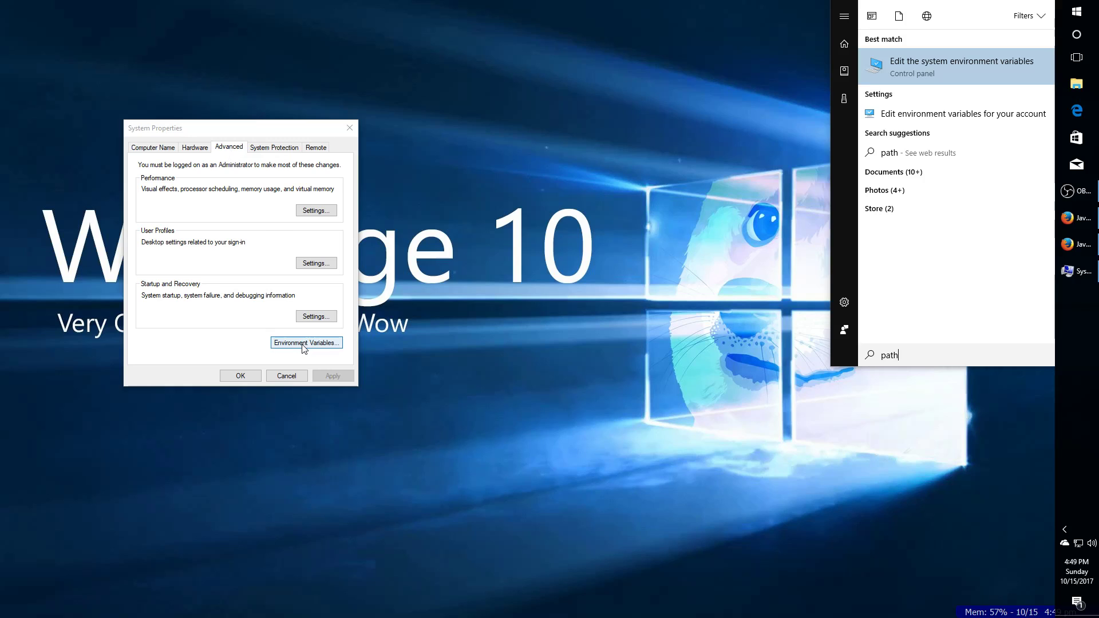
{"action": "left_click", "coordinate": [602, 255]}
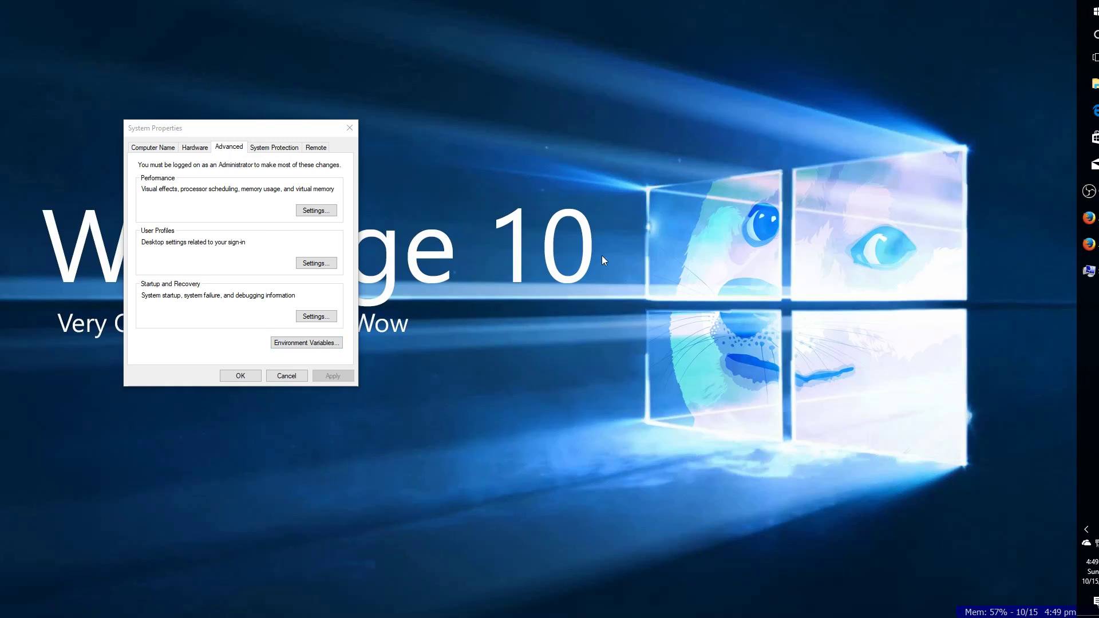
Open the environment variables list and review the JAVA_HOME, JDK_HOME and JRE_HOME system variables
{"action": "left_click", "coordinate": [306, 343]}
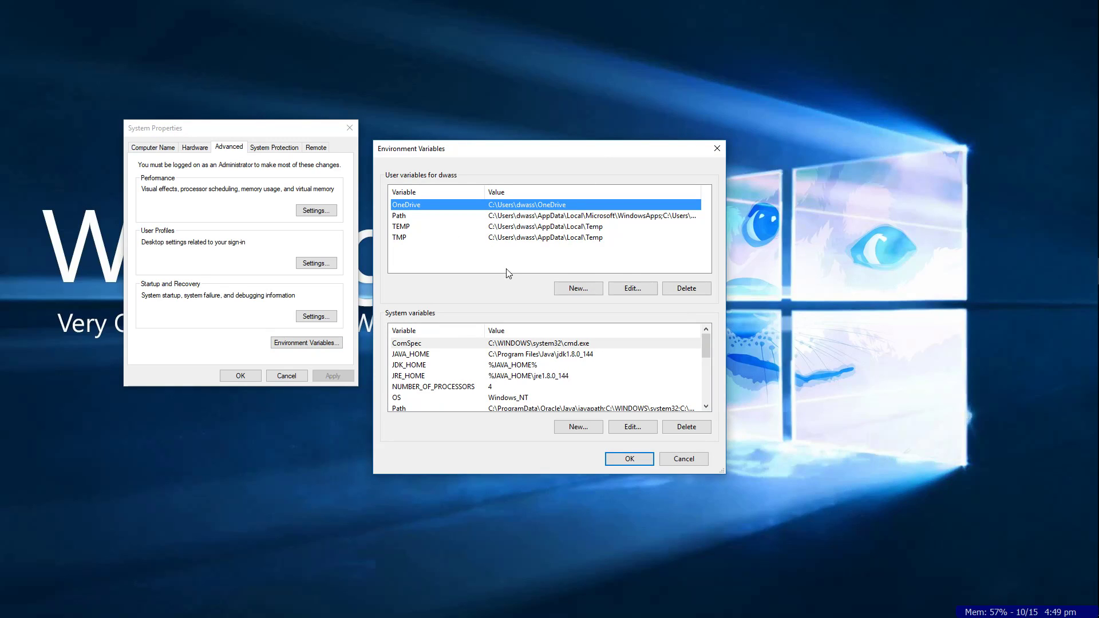
{"action": "left_click", "coordinate": [522, 356]}
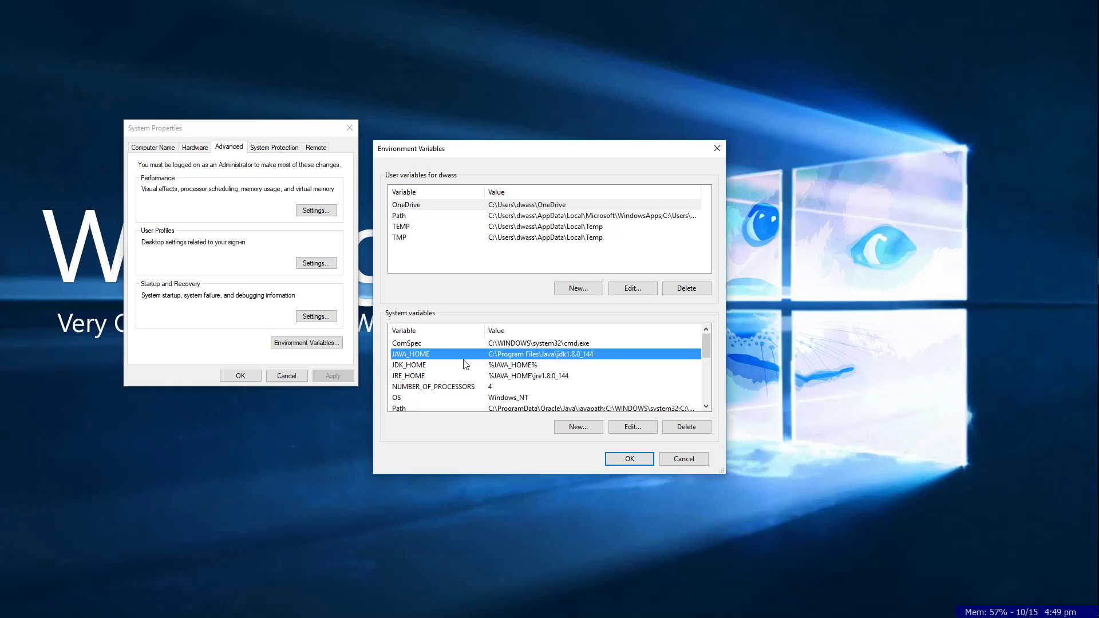
{"action": "left_click", "coordinate": [429, 366]}
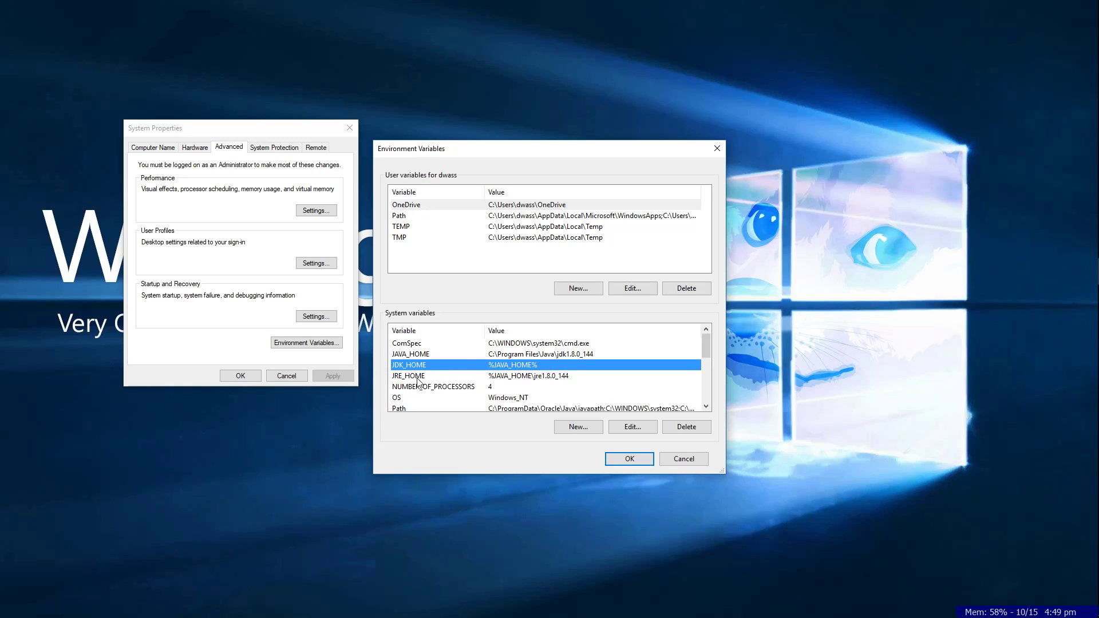
{"action": "left_click", "coordinate": [570, 377]}
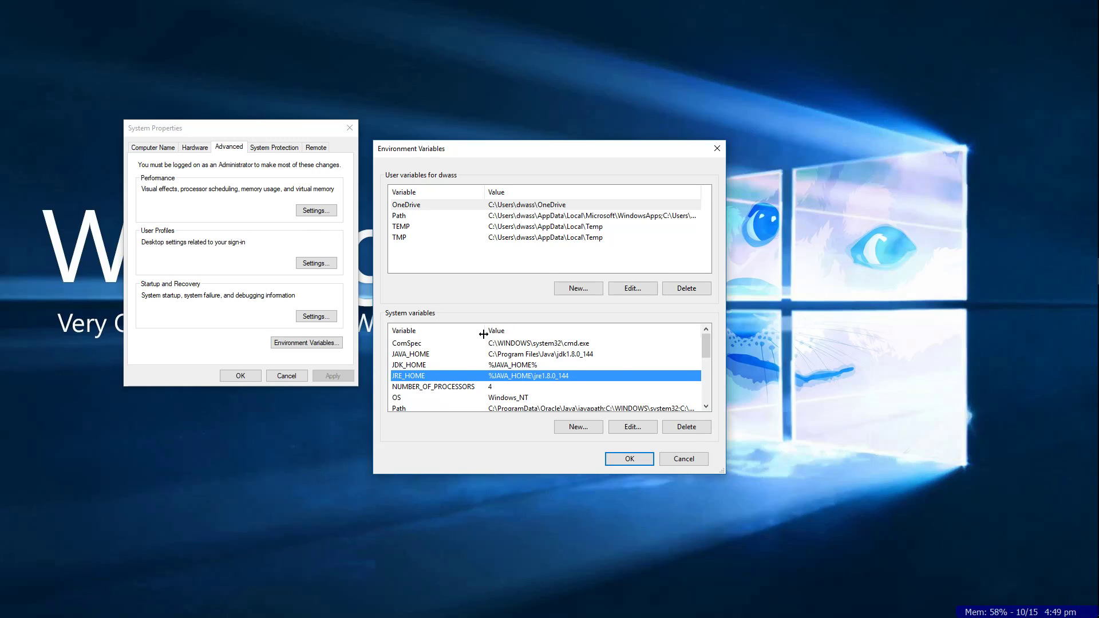
{"action": "left_click", "coordinate": [437, 364]}
{"action": "scroll", "coordinate": [547, 356], "scroll_direction": "down", "scroll_amount": 2}
{"action": "scroll", "coordinate": [546, 378], "scroll_direction": "up", "scroll_amount": 2}
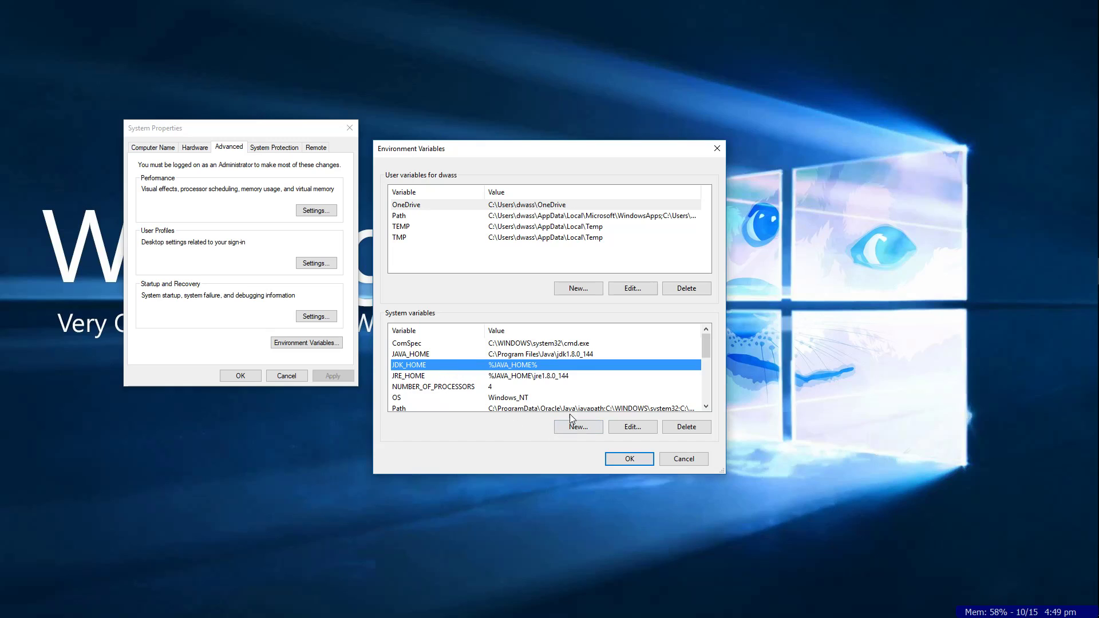
Create a new system variable named JAVA_HOME with the value C:\Program Files\Java\jdk1.8.0_144
{"action": "left_click", "coordinate": [579, 427]}
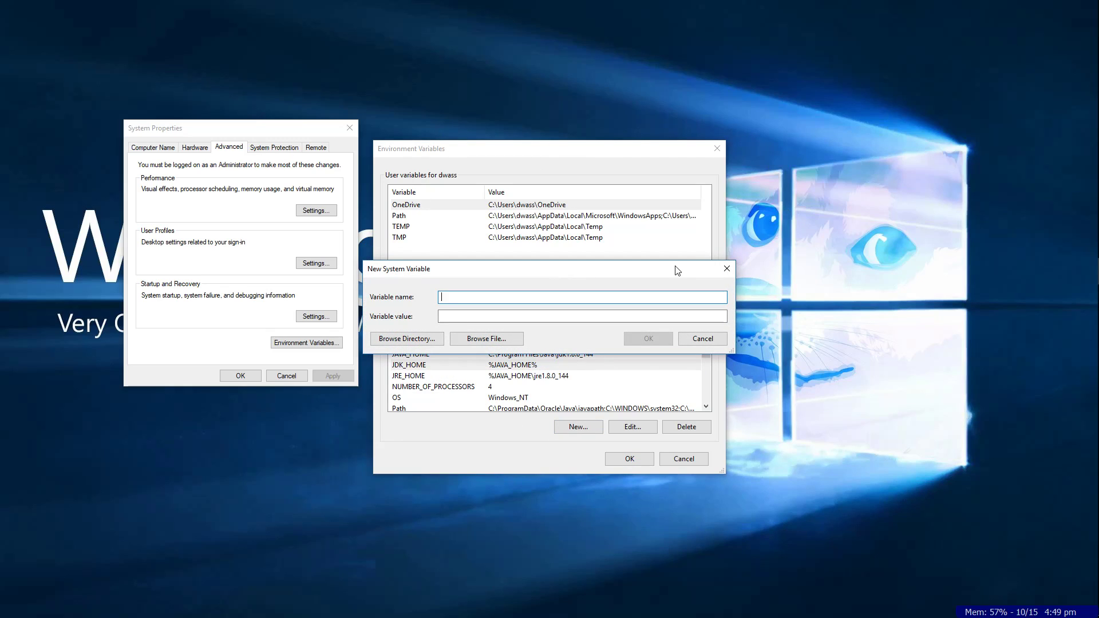
{"action": "type", "text": "JAVA_HOME"}
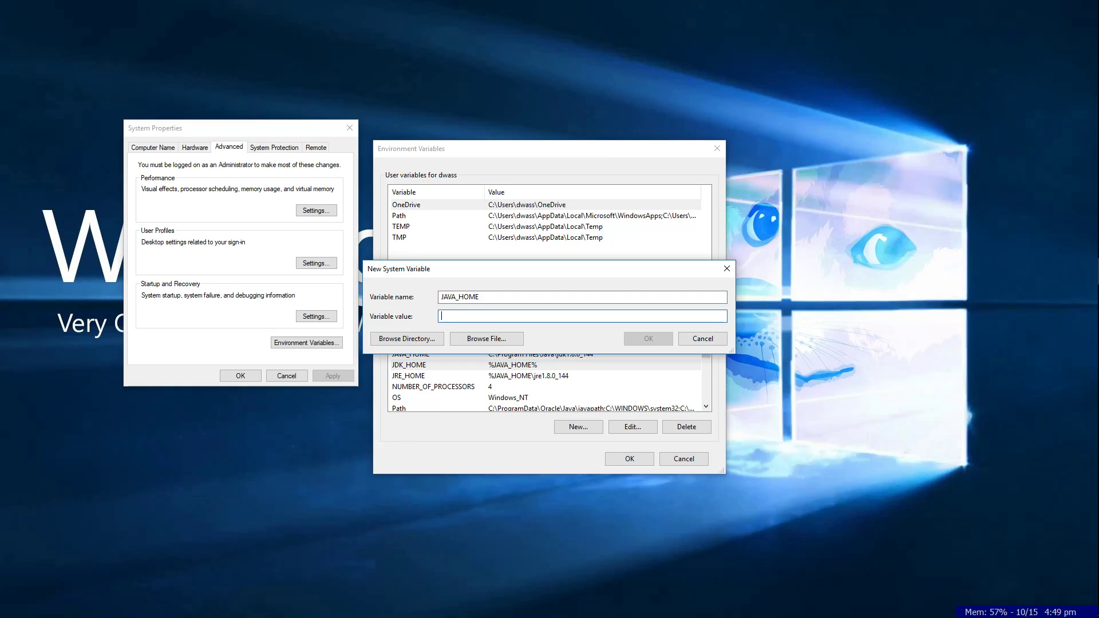
{"action": "left_click_drag", "start_coordinate": [544, 269], "coordinate": [411, 118]}
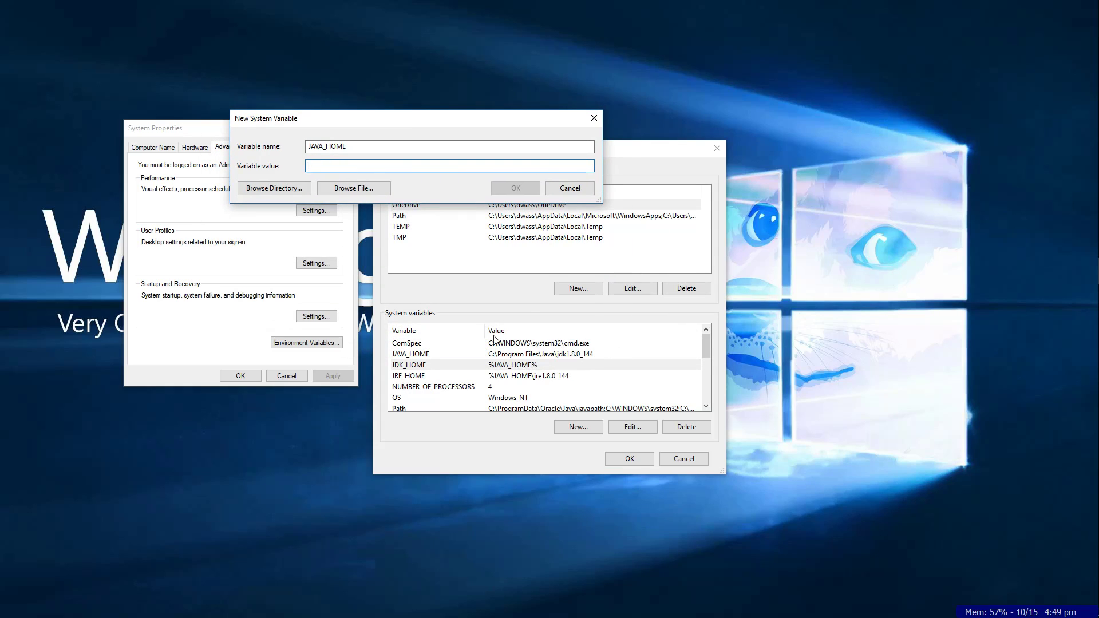
{"action": "type", "text": "C:\\Program Files\\Java"}
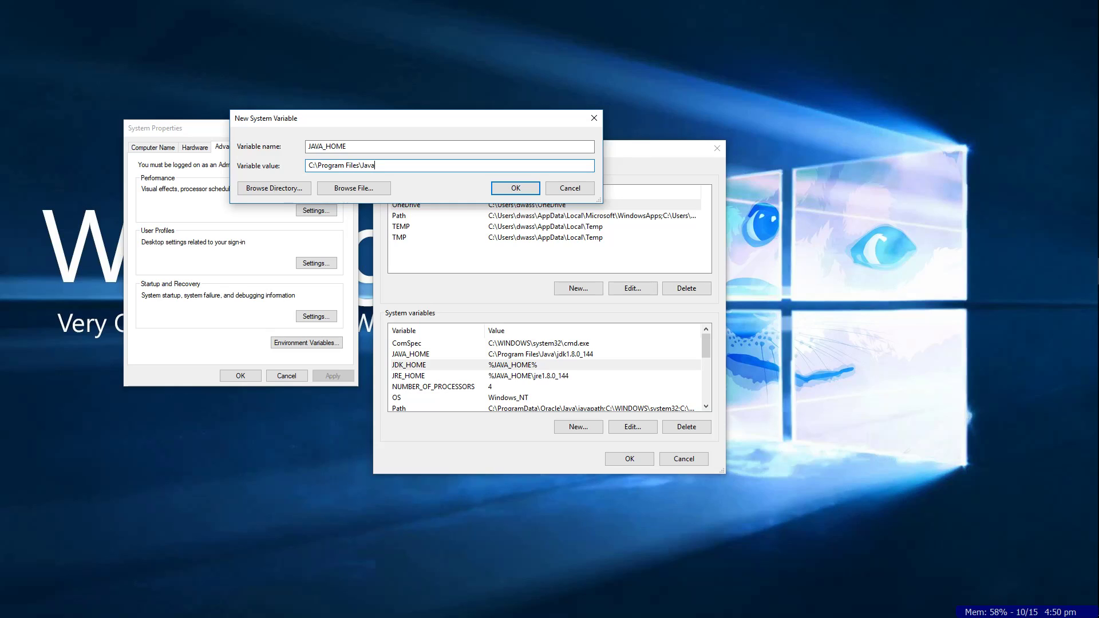
{"action": "type", "text": "jdk1.8.0_144"}
Browse to C:\Program Files\Java\jdk1.8.0_144 in File Explorer and copy the folder's full path
{"action": "key", "text": "super+e"}
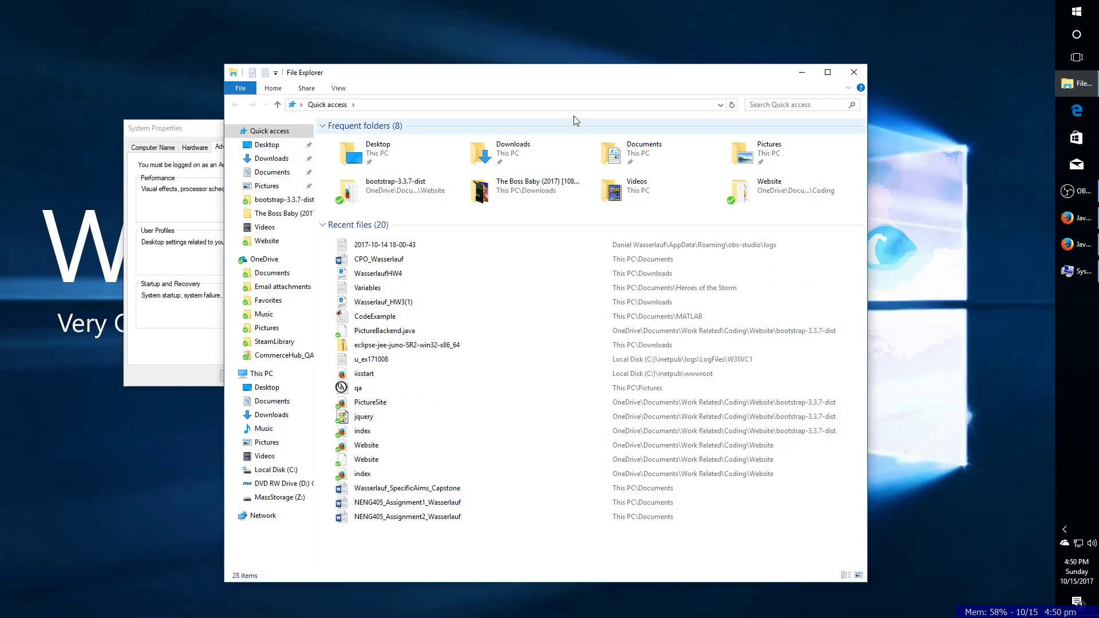
{"action": "left_click_drag", "start_coordinate": [575, 74], "coordinate": [978, 50]}
{"action": "left_click", "coordinate": [678, 446]}
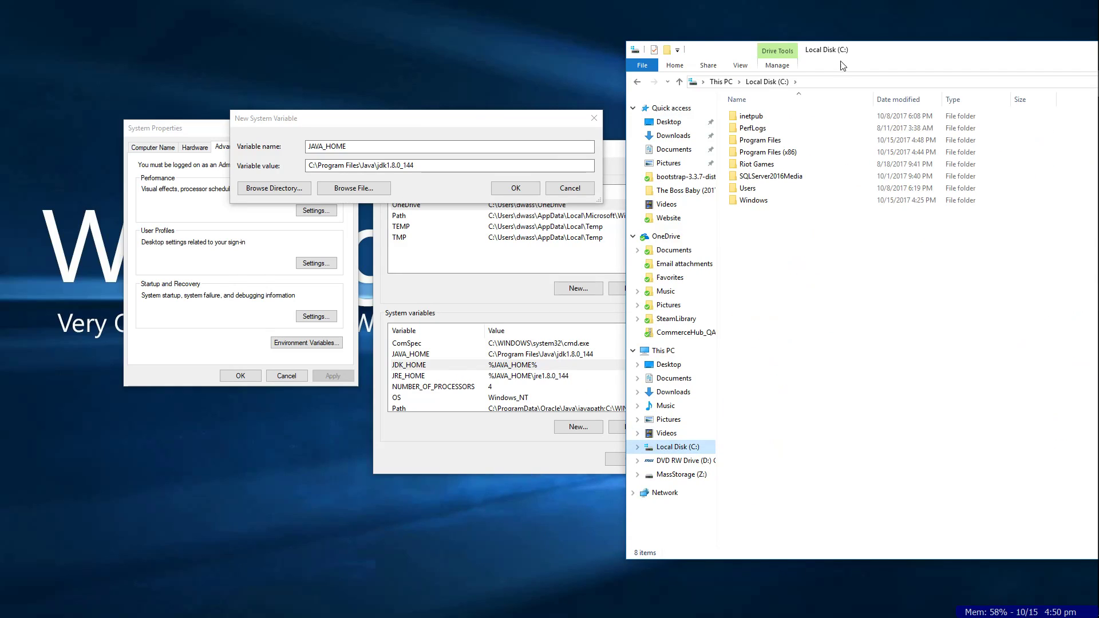
{"action": "double_click", "coordinate": [760, 140]}
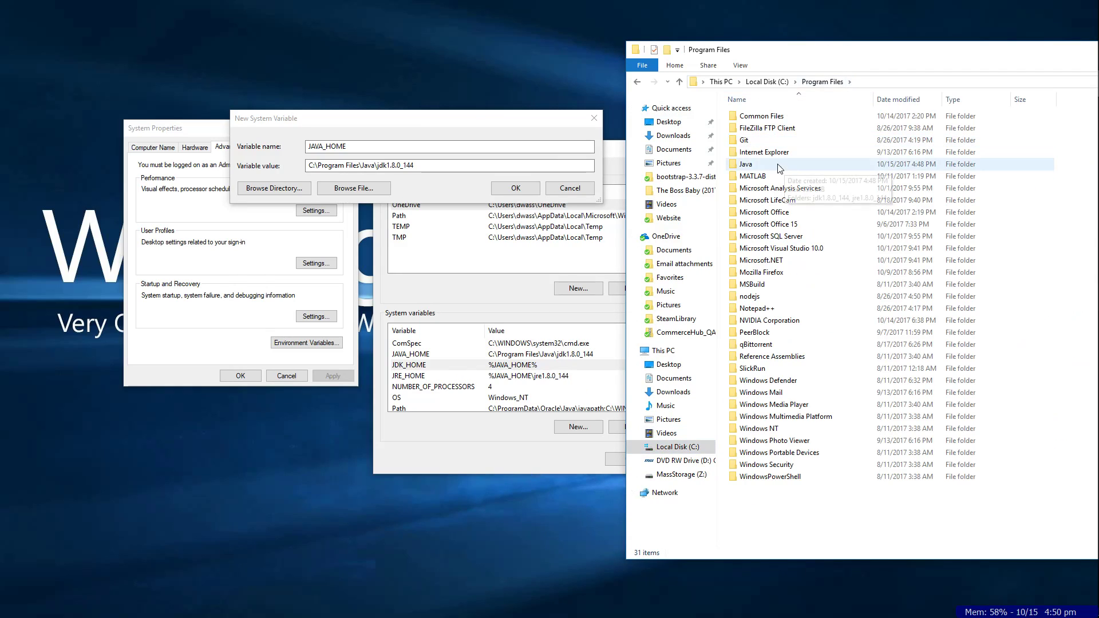
{"action": "double_click", "coordinate": [761, 152]}
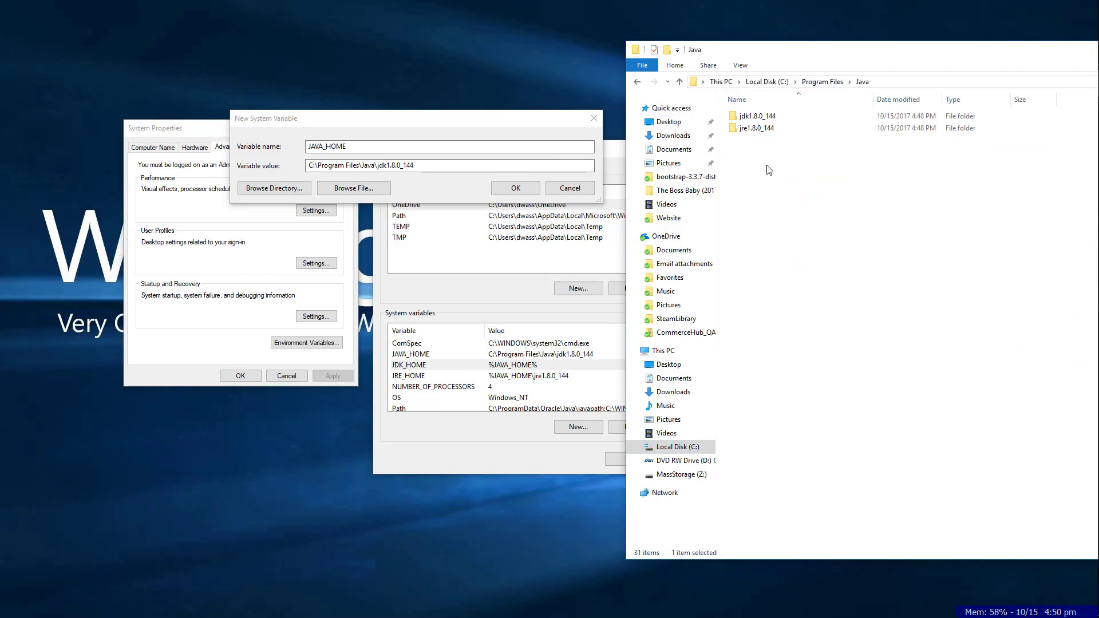
{"action": "double_click", "coordinate": [753, 116]}
{"action": "left_click", "coordinate": [981, 80]}
{"action": "key", "text": "ctrl+c"}
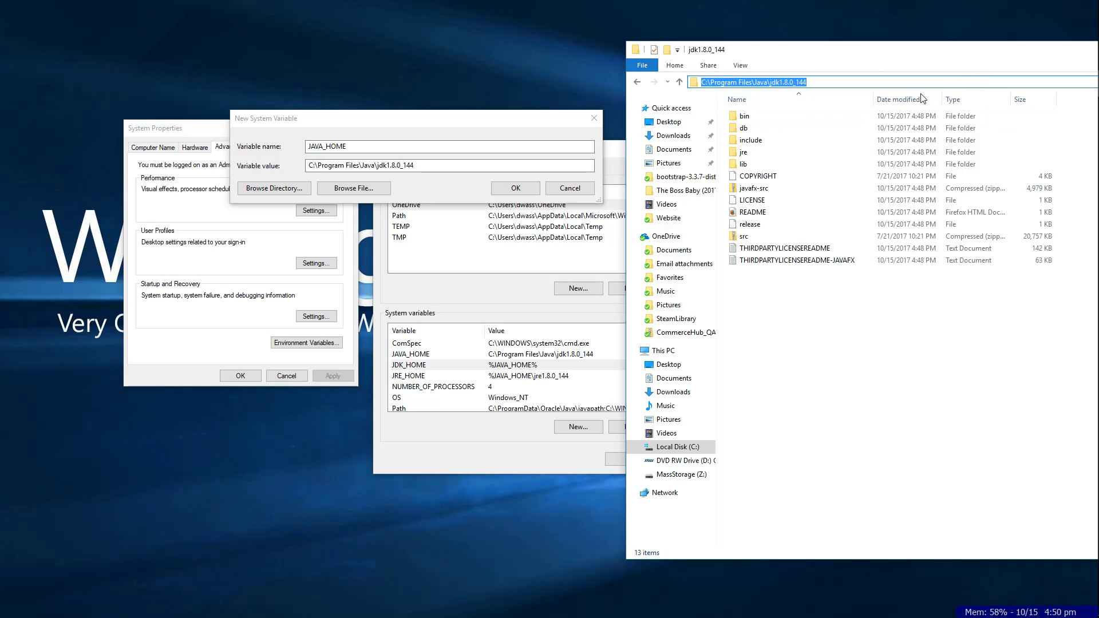
Replace the JAVA_HOME value with the copied path C:\Program Files\Java\jdk1.8.0_144 and save the system variable
{"action": "left_click", "coordinate": [475, 164]}
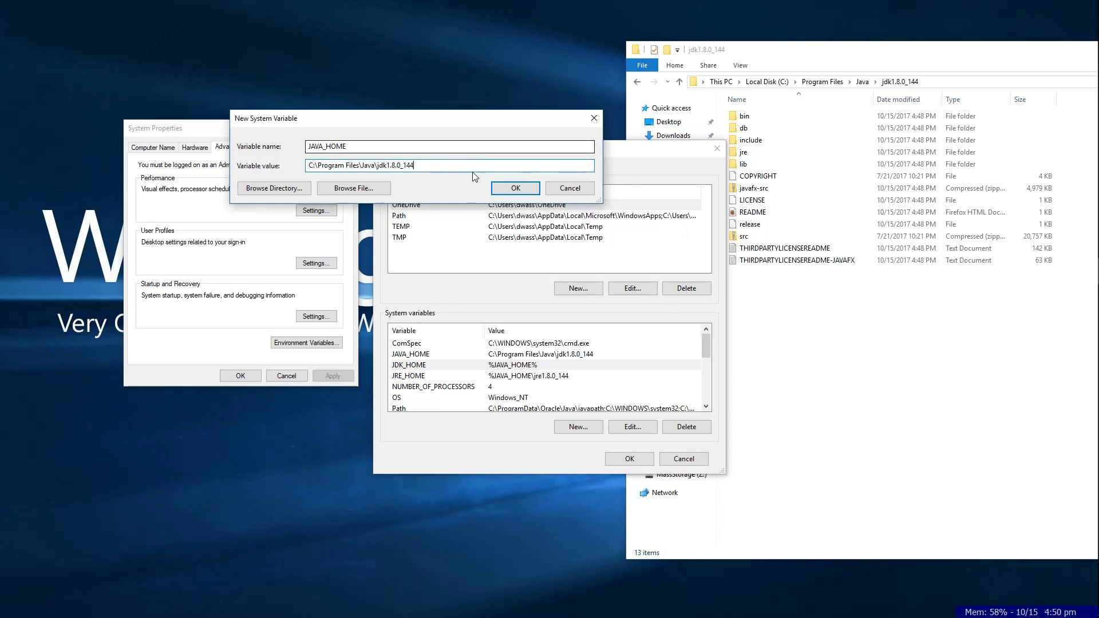
{"action": "left_click_drag", "start_coordinate": [432, 165], "coordinate": [95, 167]}
{"action": "key", "text": "ctrl+v"}
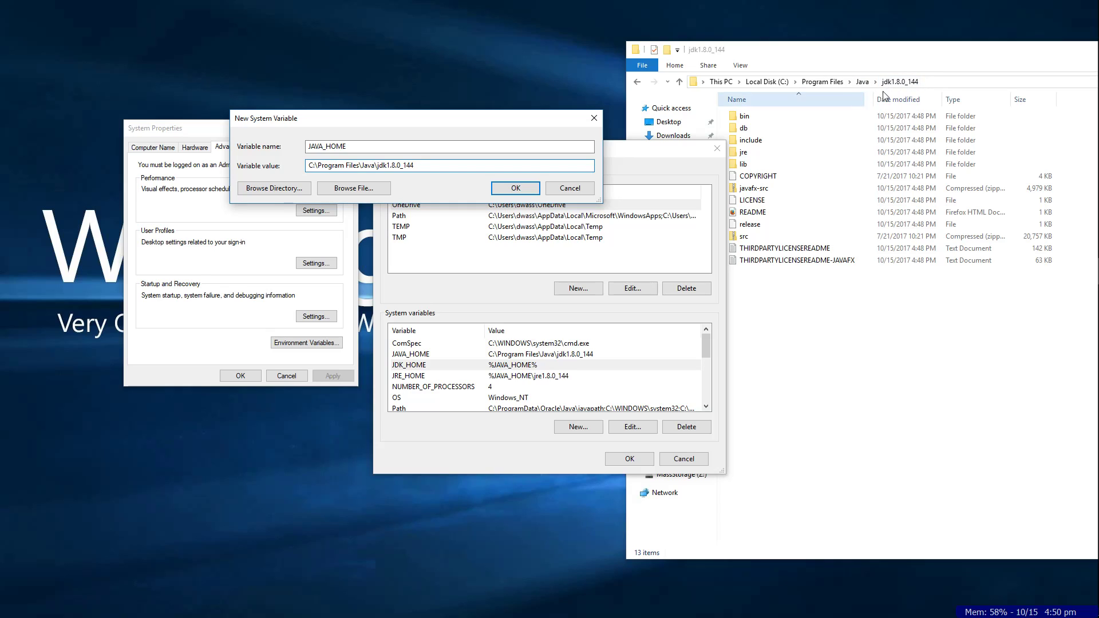
{"action": "left_click", "coordinate": [506, 193]}
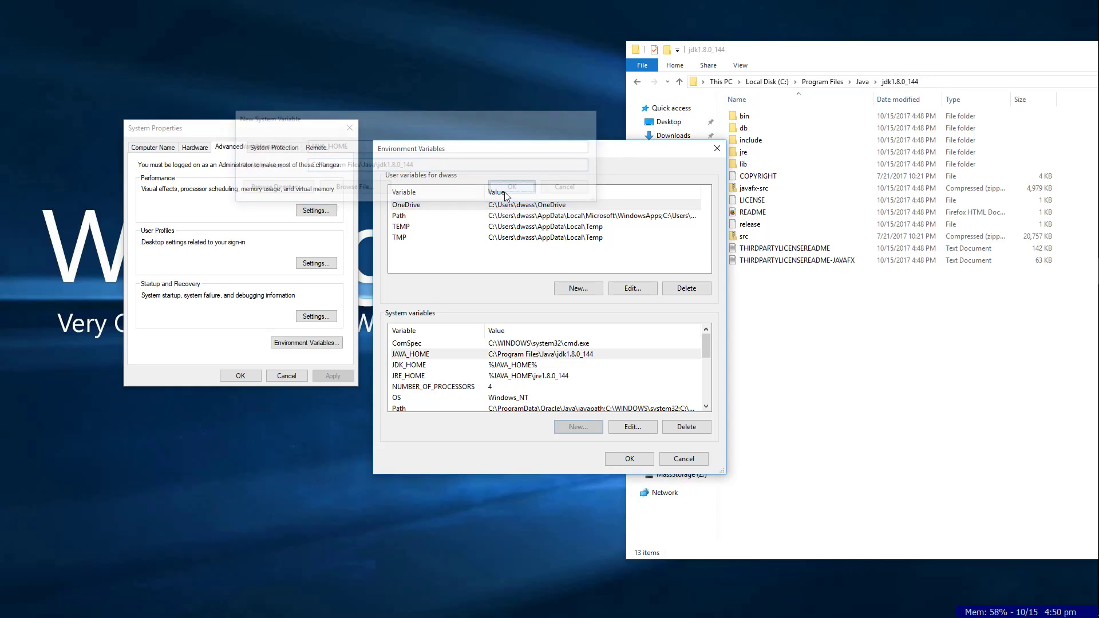
Compare the JAVA_HOME and JDK_HOME system variables and examine how JDK_HOME's value refers to JAVA_HOME
{"action": "left_click", "coordinate": [498, 368]}
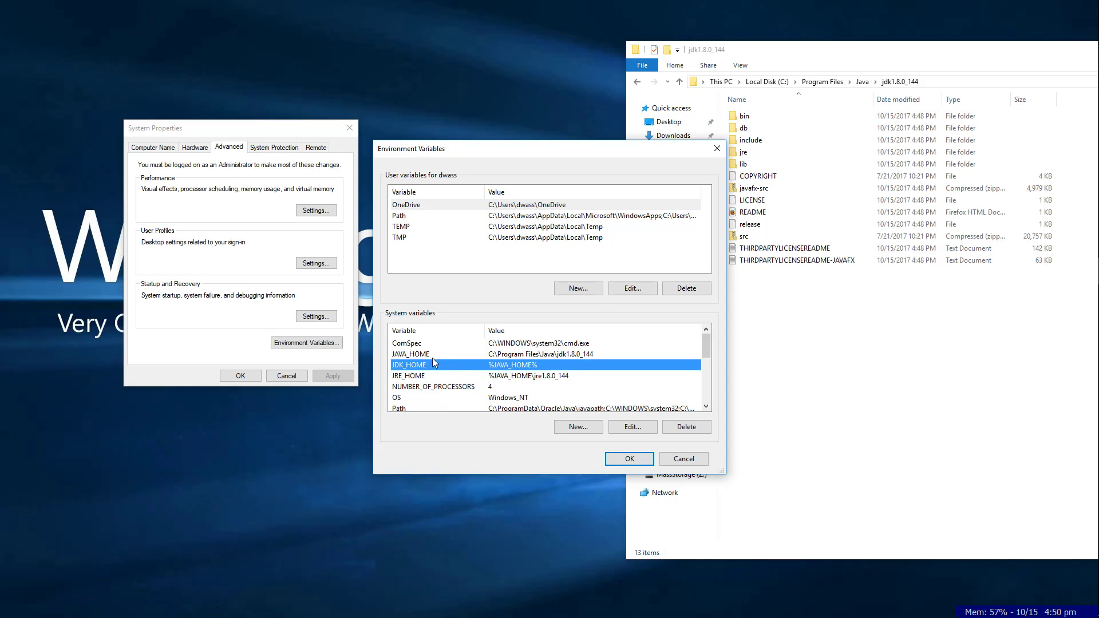
{"action": "left_click", "coordinate": [418, 355]}
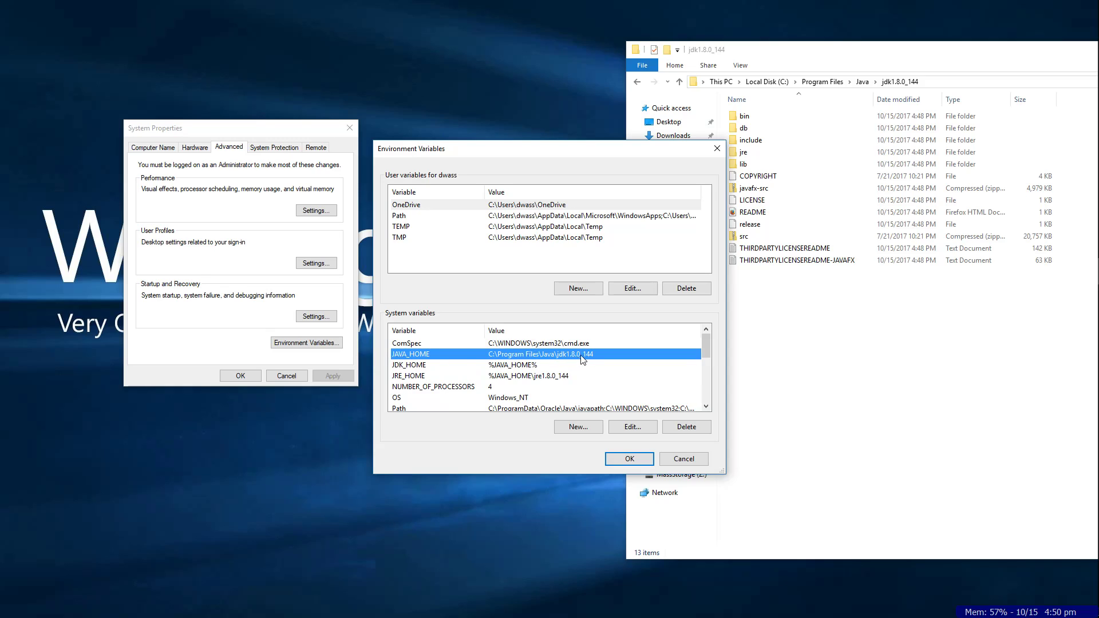
{"action": "left_click", "coordinate": [413, 367]}
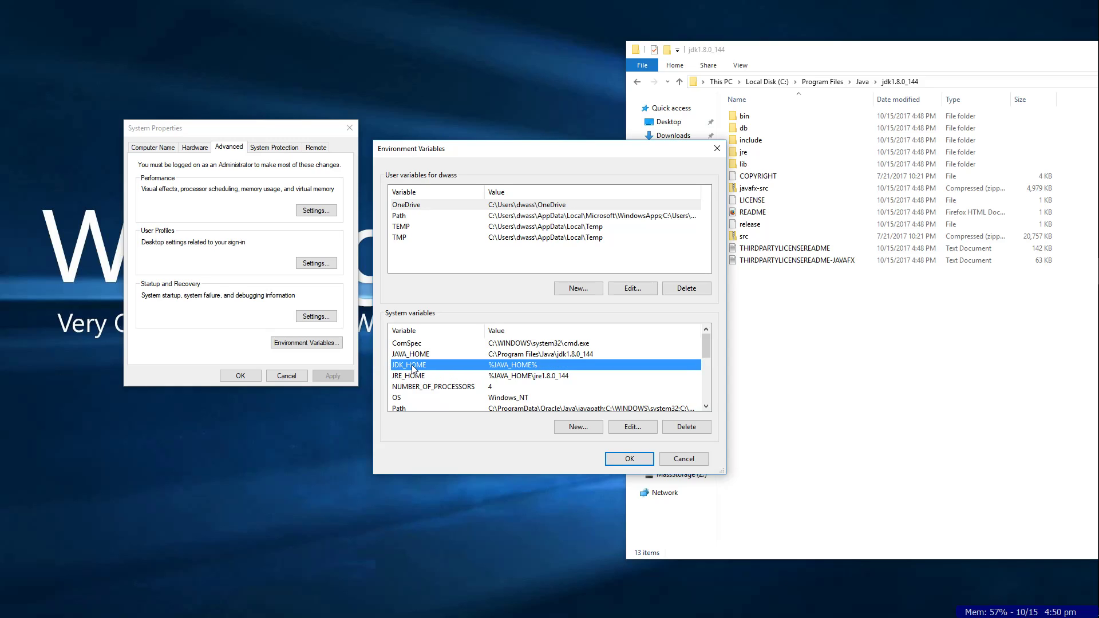
{"action": "double_click", "coordinate": [412, 366]}
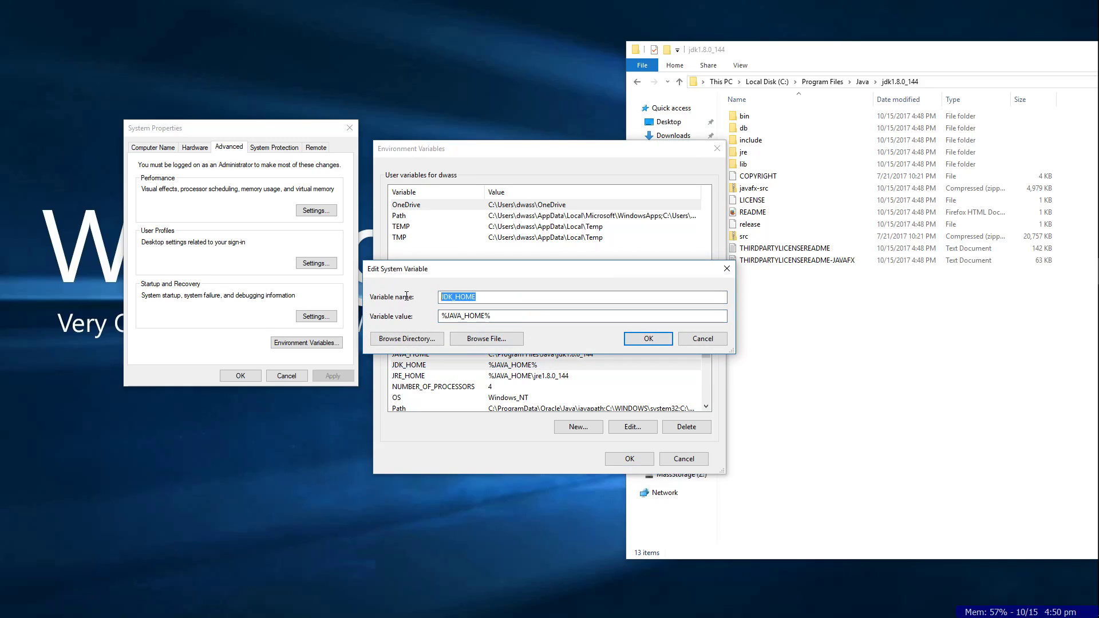
{"action": "left_click_drag", "start_coordinate": [447, 316], "coordinate": [484, 316]}
{"action": "left_click_drag", "start_coordinate": [521, 276], "coordinate": [425, 128]}
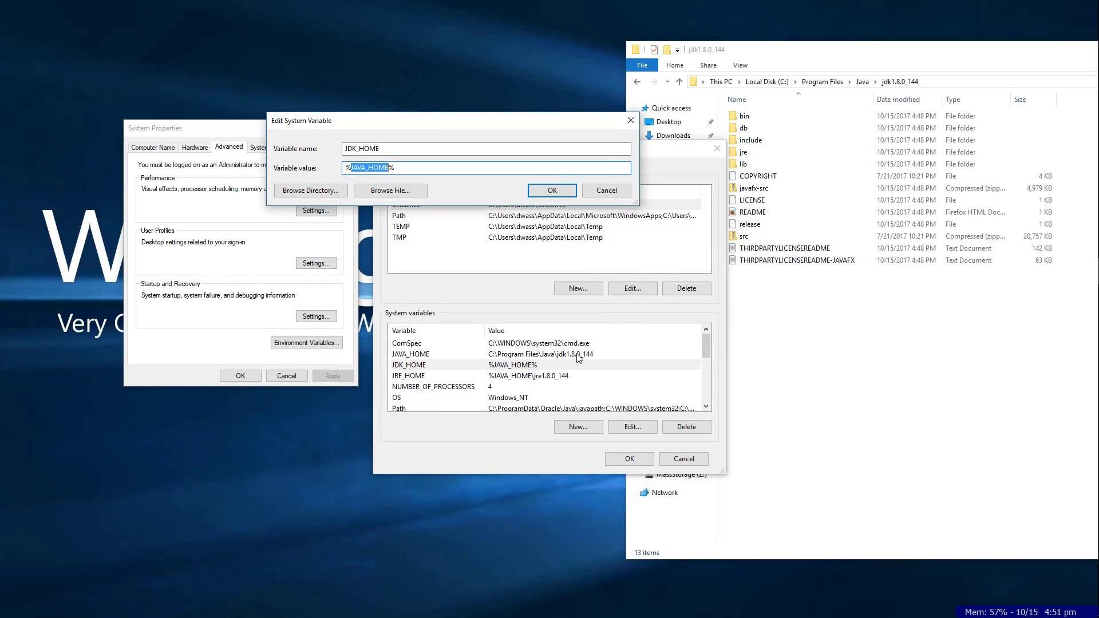
{"action": "left_click", "coordinate": [358, 170]}
{"action": "left_click_drag", "start_coordinate": [346, 167], "coordinate": [406, 171]}
{"action": "left_click", "coordinate": [551, 191]}
Open the user Path variable and examine the folder parts of its Java JDK bin entry
{"action": "left_click", "coordinate": [541, 218]}
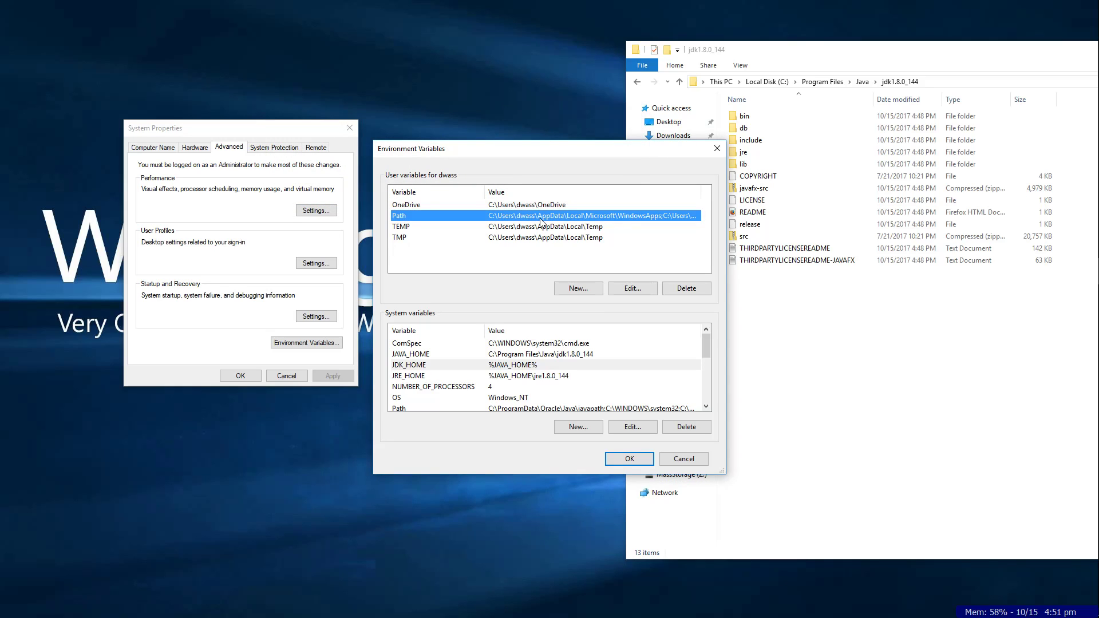
{"action": "double_click", "coordinate": [540, 223]}
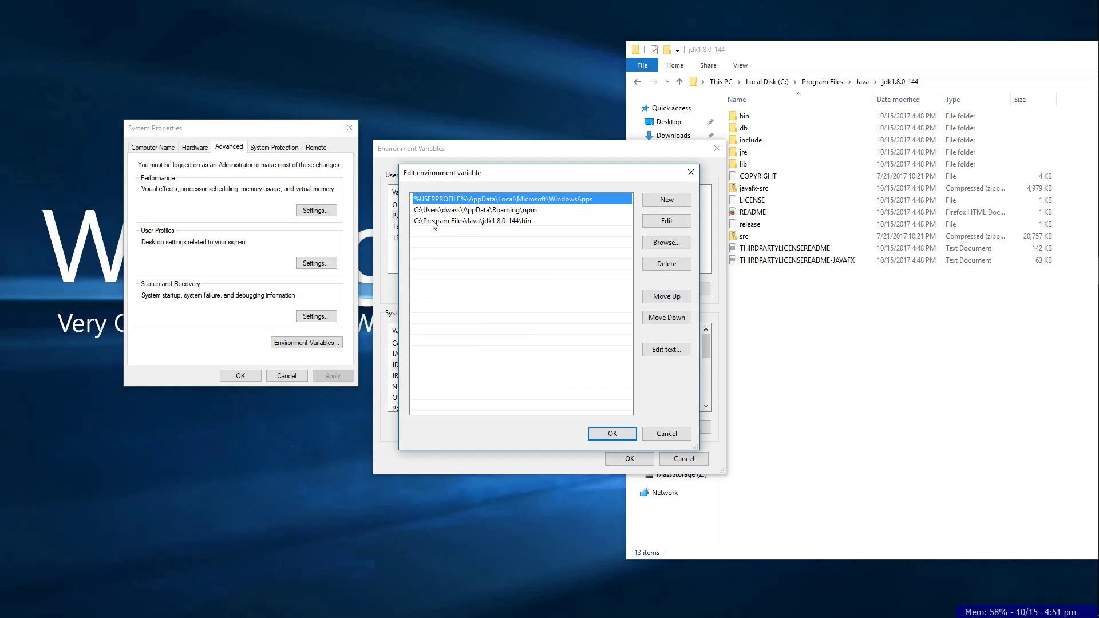
{"action": "double_click", "coordinate": [421, 221]}
{"action": "left_click_drag", "start_coordinate": [540, 221], "coordinate": [485, 221]}
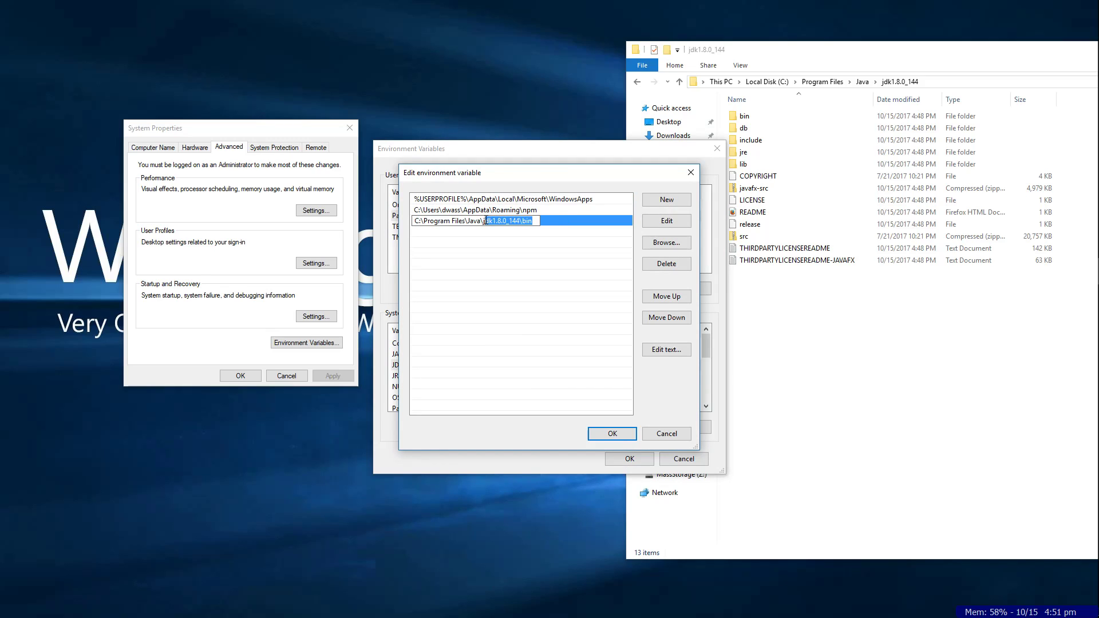
{"action": "left_click_drag", "start_coordinate": [417, 223], "coordinate": [518, 221]}
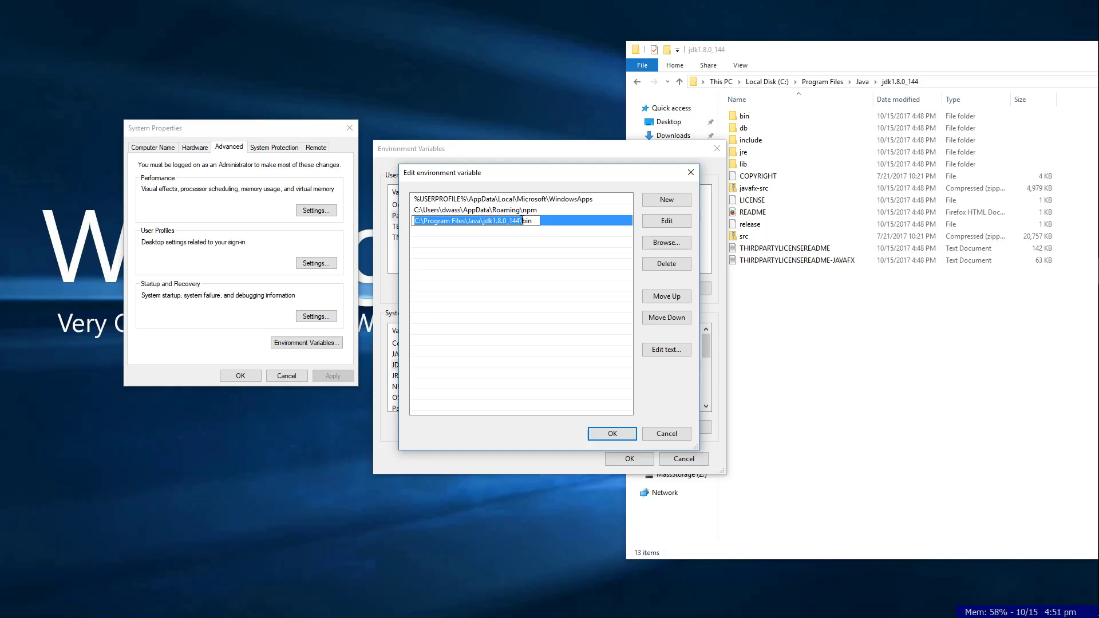
{"action": "mouse_move", "coordinate": [534, 221]}
{"action": "left_mouse_down"}
{"action": "mouse_move", "coordinate": [421, 220]}
{"action": "mouse_move", "coordinate": [519, 222]}
{"action": "left_mouse_up"}
Try replacing the JDK folder with %JAVA_HOME% in the user Path's bin entry, and undo the edit
{"action": "key", "text": "Delete"}
{"action": "type", "text": "%JAVA"}
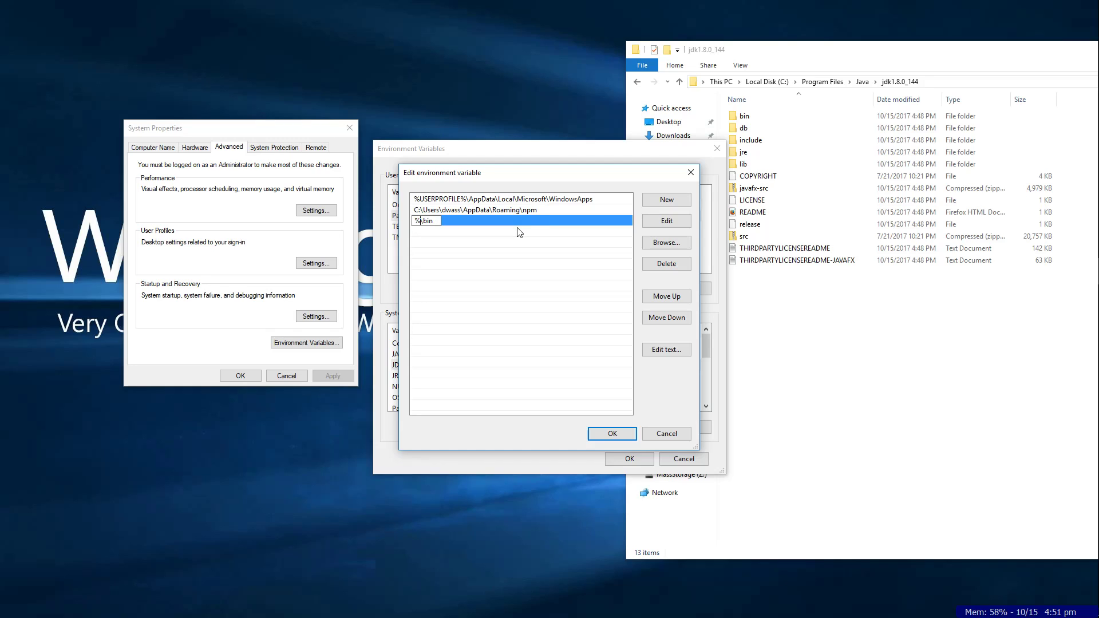
{"action": "type", "text": "_HOME%"}
{"action": "key", "text": "ctrl+z"}
{"action": "key", "text": "ctrl+z"}
{"action": "key", "text": "ctrl+z"}
Keep C:\Program Files\Java\jdk1.8.0_144\bin in the user Path and save the environment variables
{"action": "left_click", "coordinate": [893, 86]}
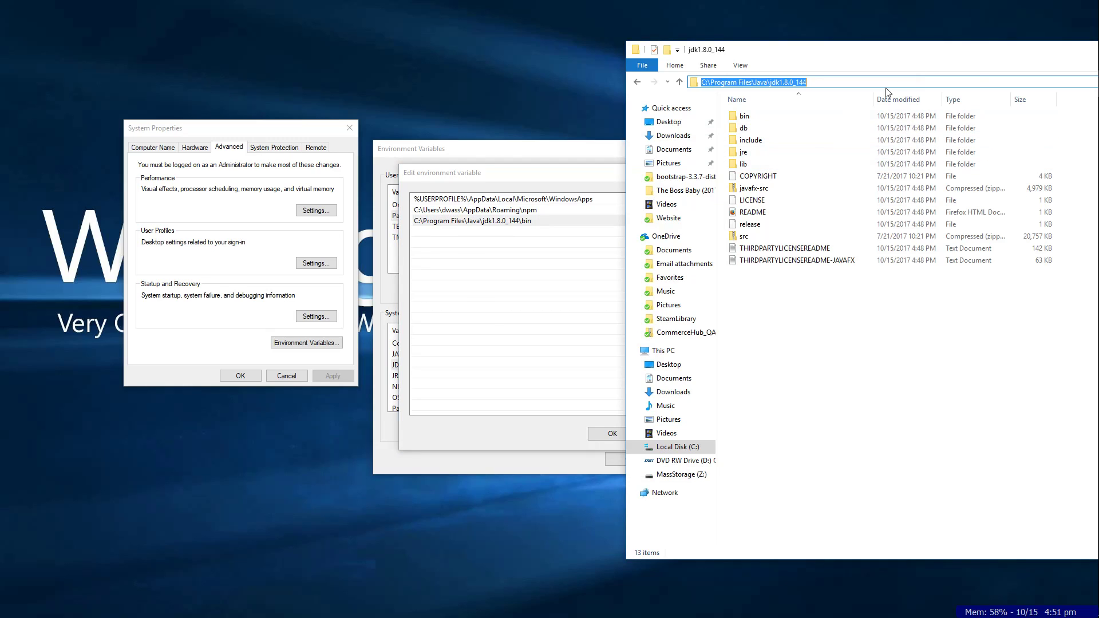
{"action": "left_click", "coordinate": [516, 222]}
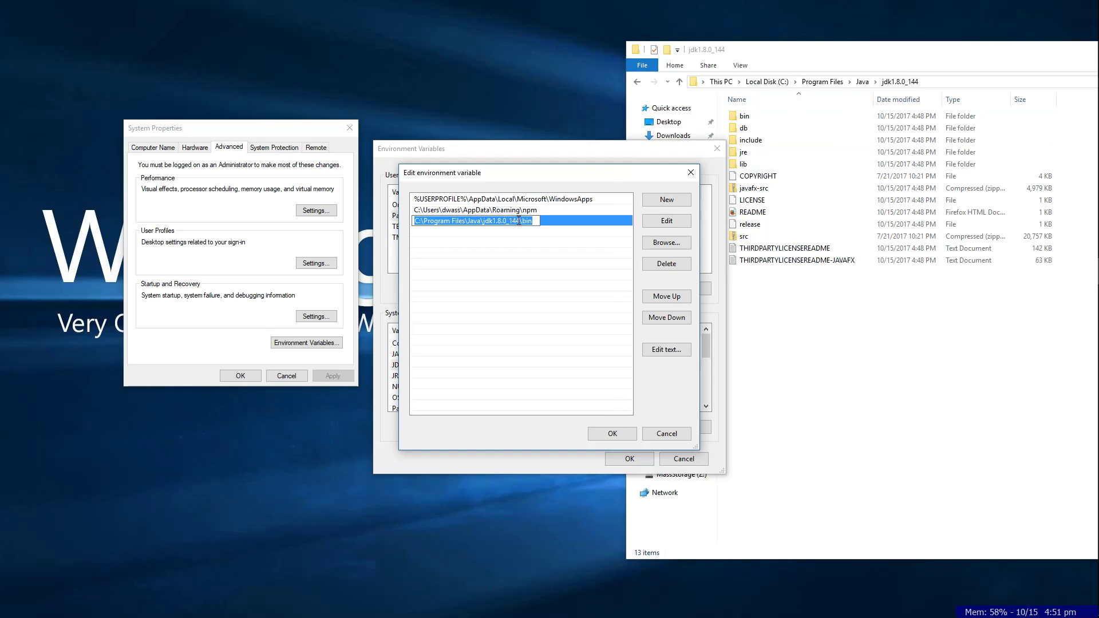
{"action": "left_click", "coordinate": [563, 291]}
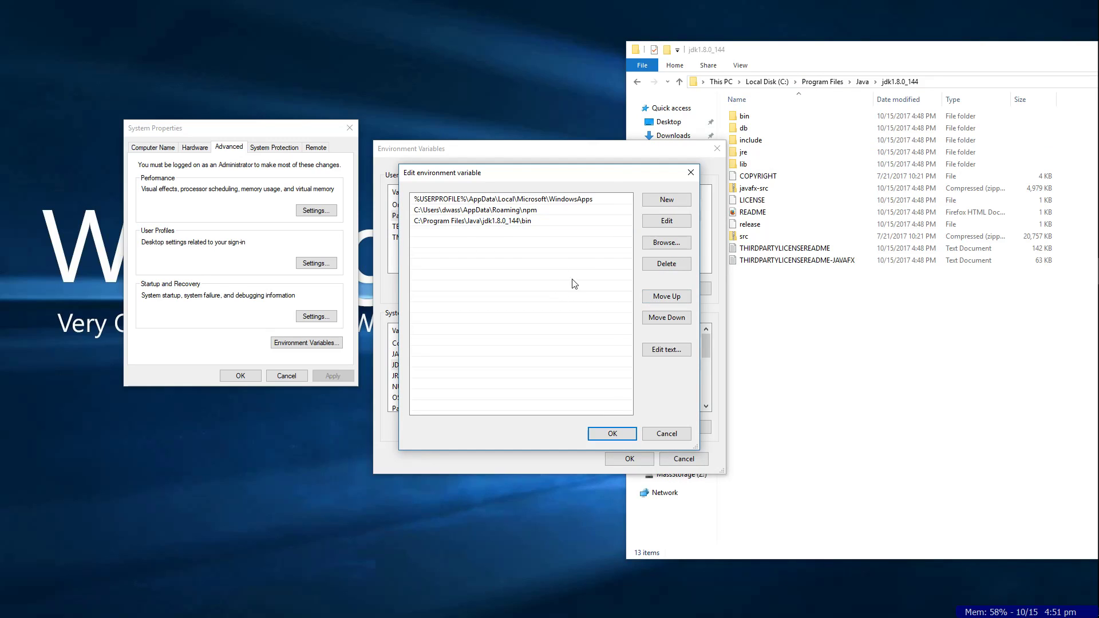
{"action": "left_click", "coordinate": [619, 434]}
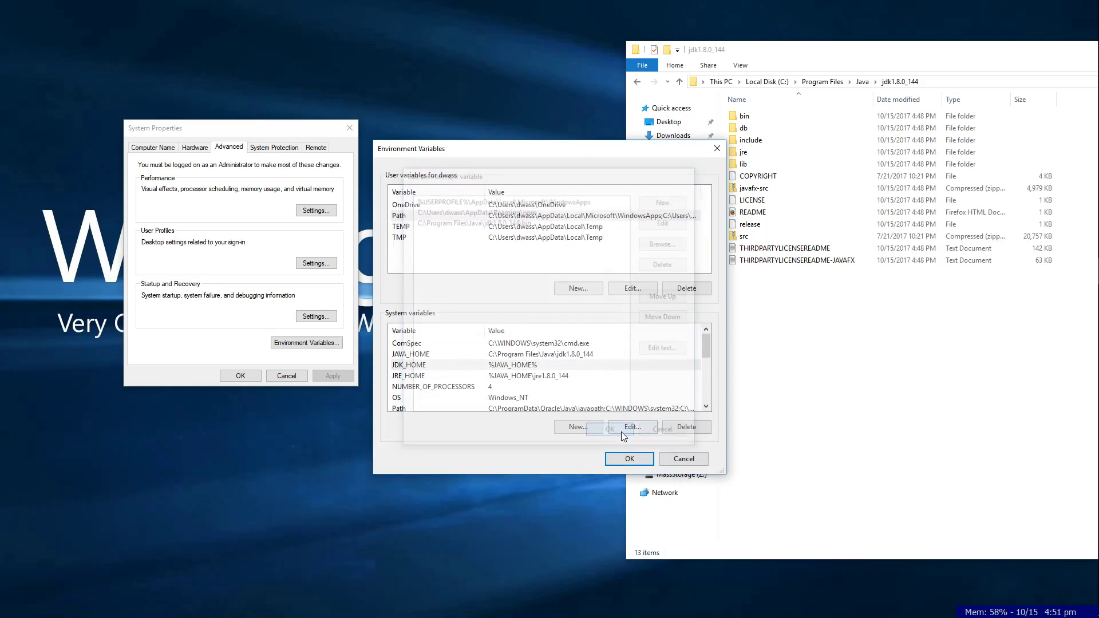
{"action": "left_click", "coordinate": [629, 458]}
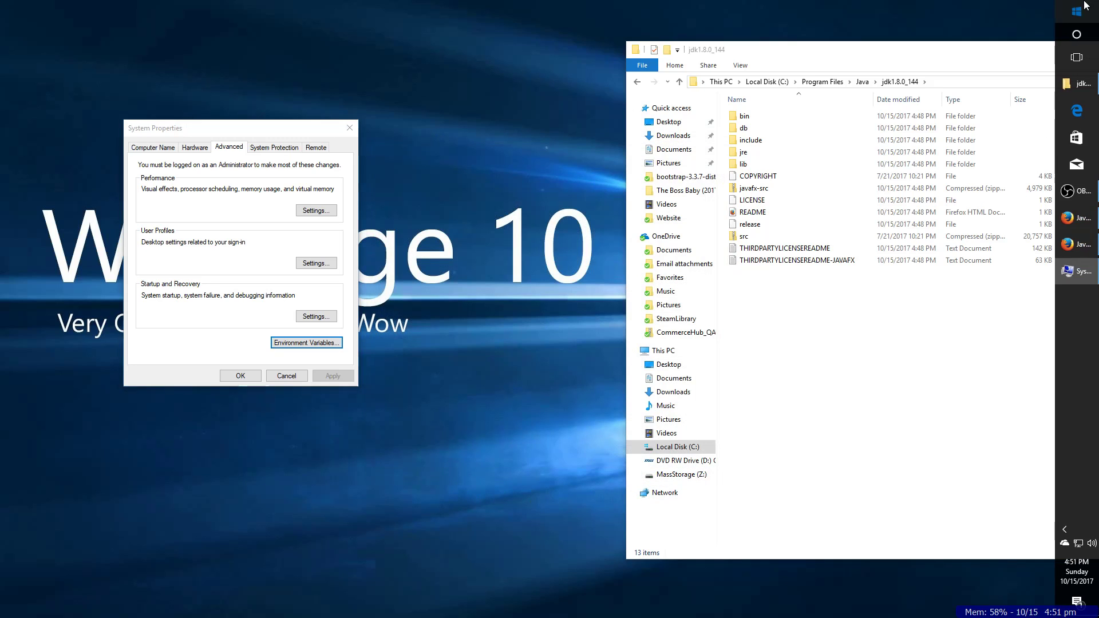
Search Windows for "power", open Windows PowerShell and place its window near the middle of the desktop
{"action": "left_click", "coordinate": [1085, 5]}
{"action": "type", "text": "power"}
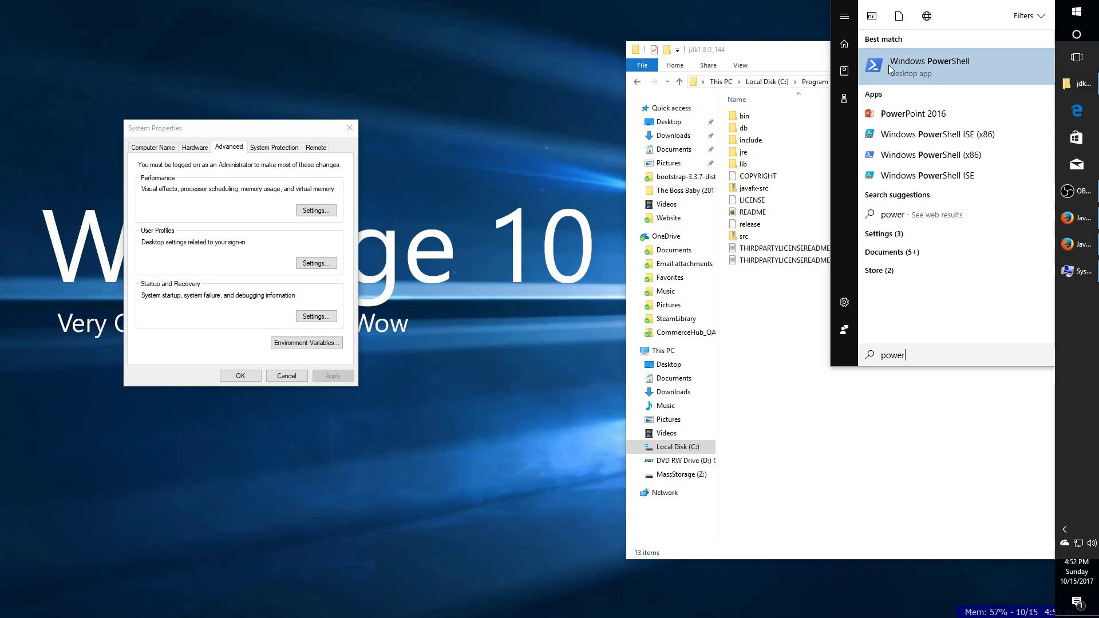
{"action": "left_click", "coordinate": [970, 62]}
{"action": "left_click_drag", "start_coordinate": [232, 14], "coordinate": [569, 96]}
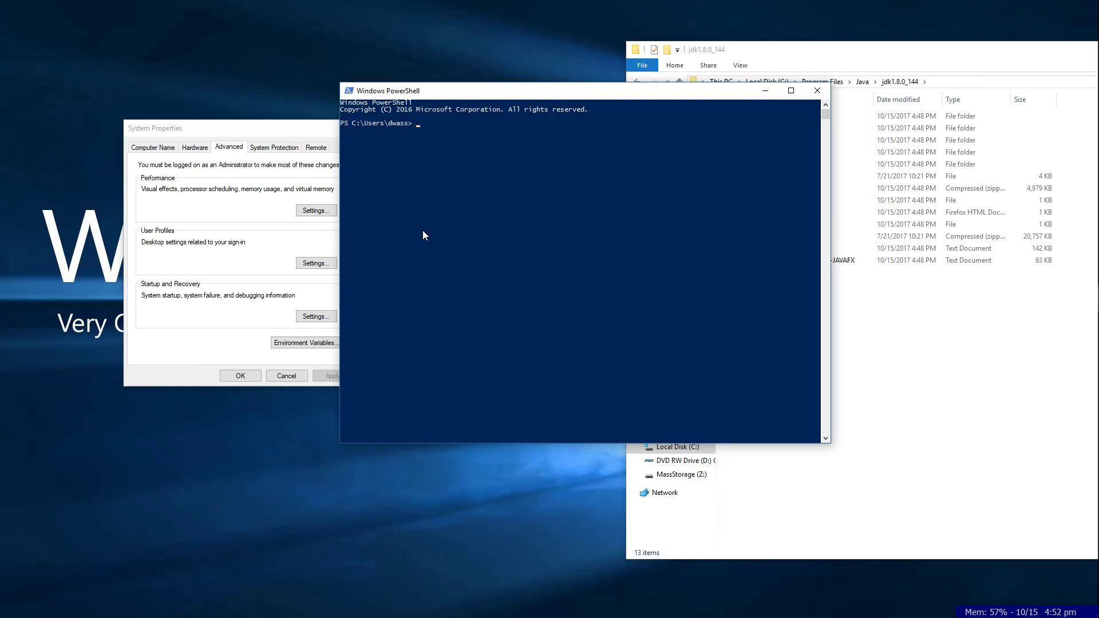
Run java and java -version to check the installation, and close PowerShell and the System Properties window
{"action": "type", "text": "java"}
{"action": "key", "text": "Return"}
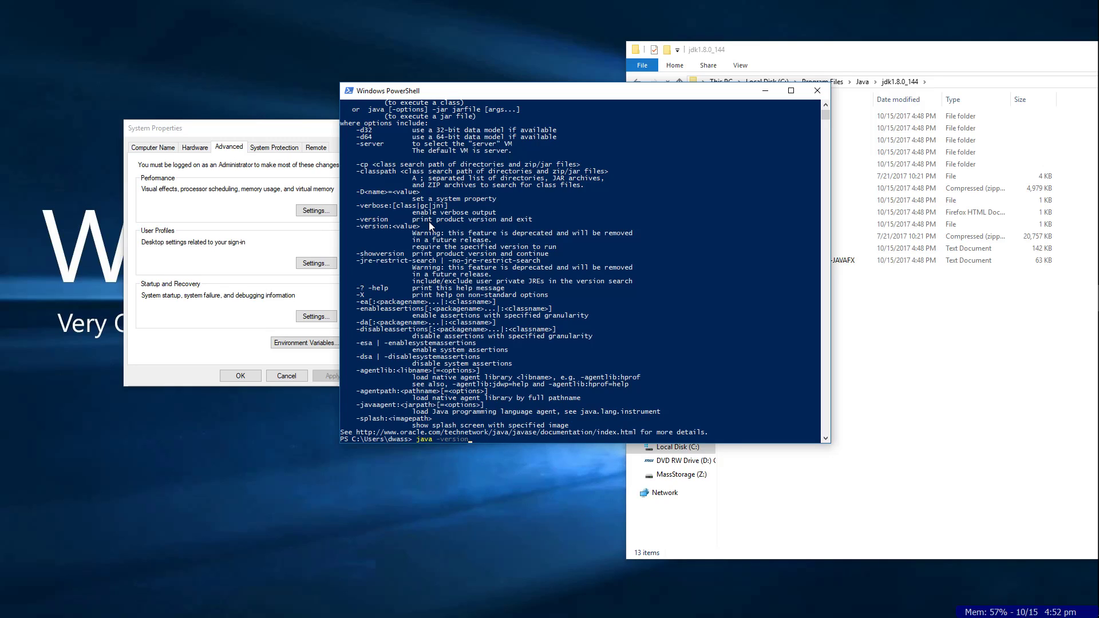
{"action": "key", "text": "Return"}
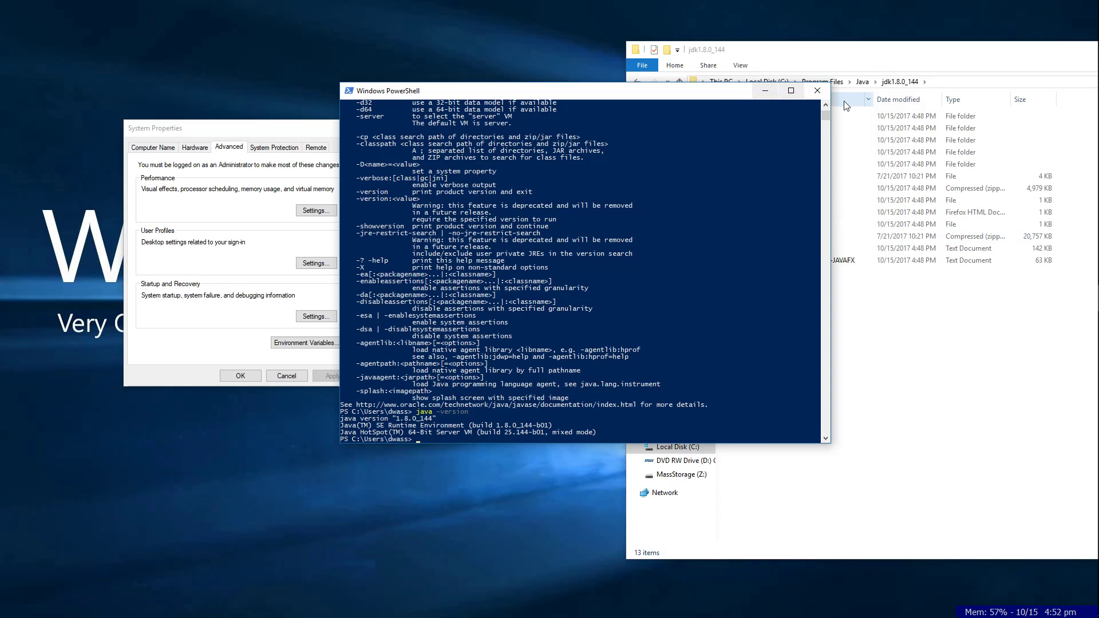
{"action": "left_click", "coordinate": [818, 91]}
{"action": "left_click", "coordinate": [355, 129]}
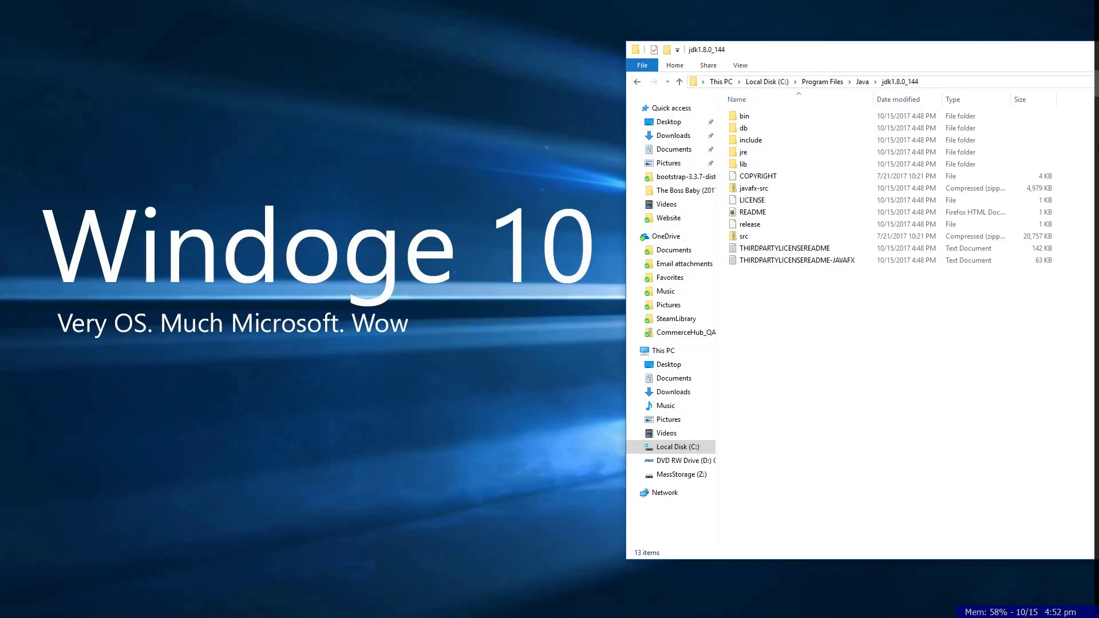